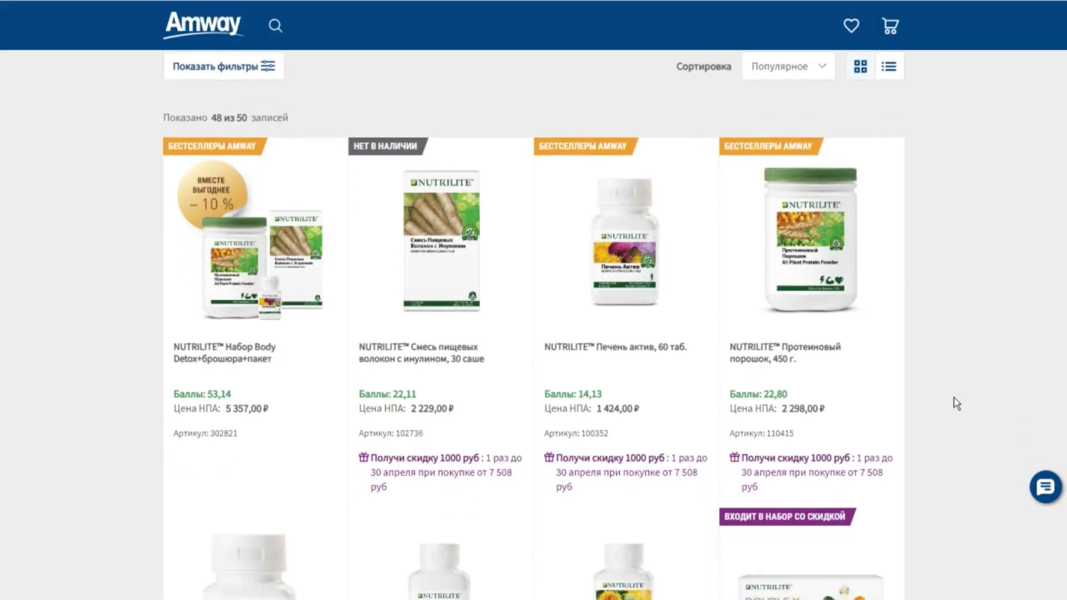
Step: Add the NUTRILITE 450 g protein powder (2 298,00 ₽) to my own cart
mouse_move(817, 305)
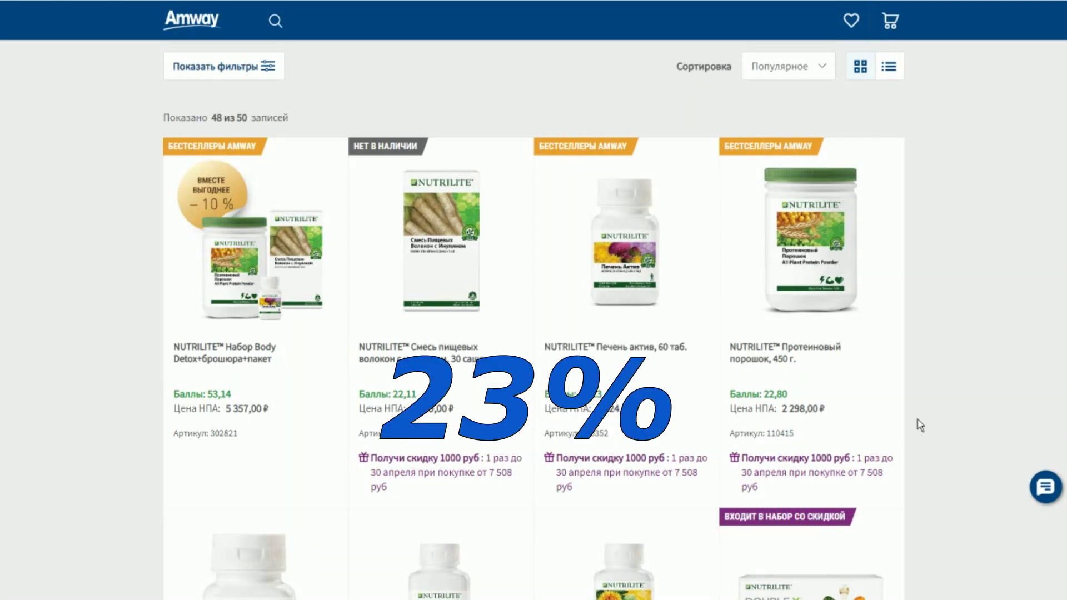
mouse_move(830, 459)
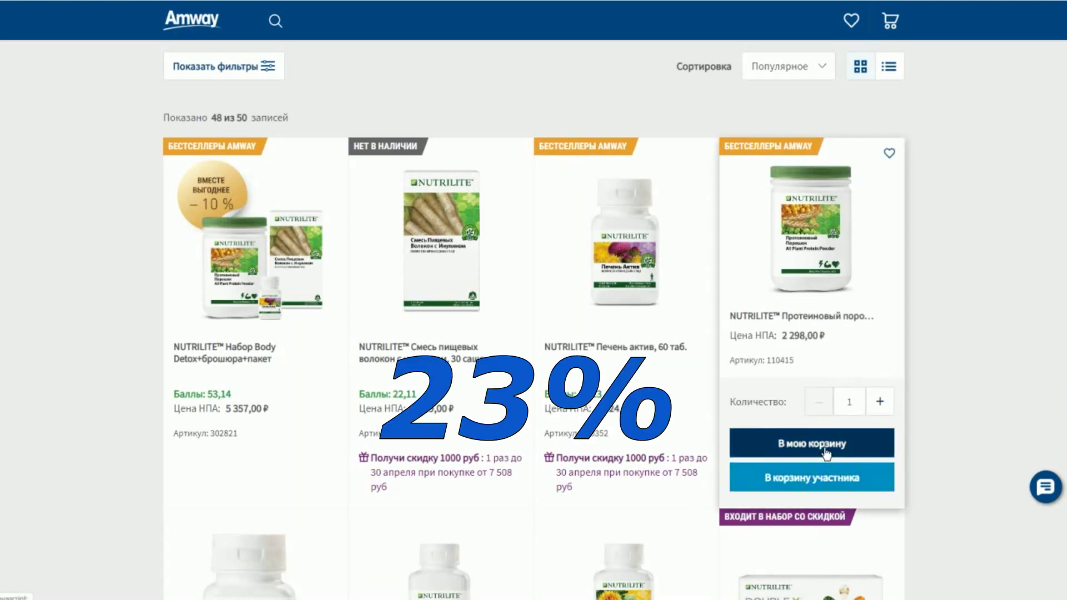
left_click(792, 448)
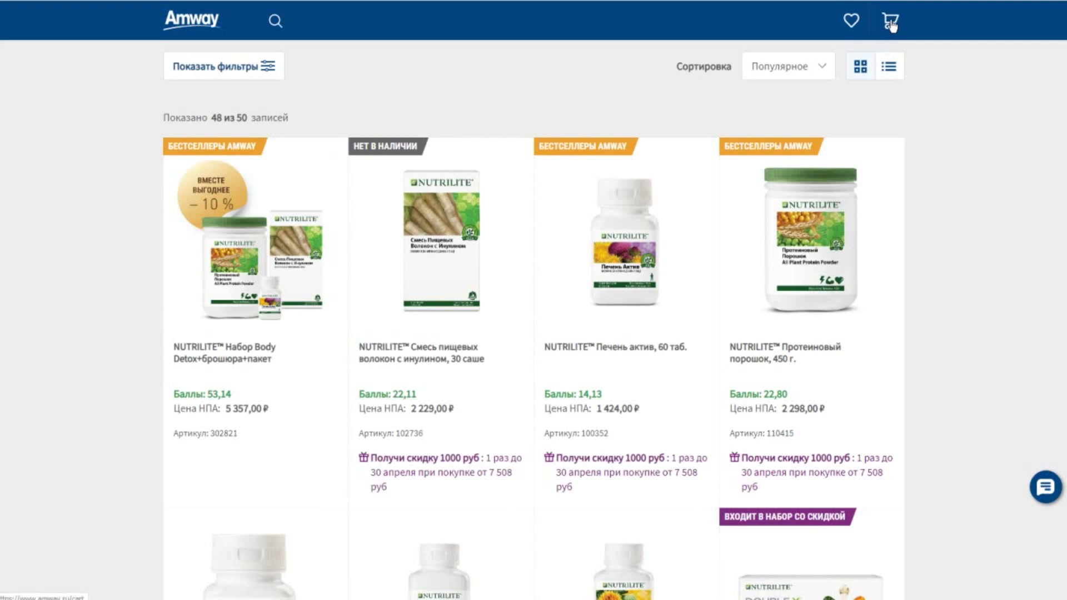
Step: In the cart, search article 0001 and add the L.O.C. multipurpose cleaner at 439,00 ₽
left_click(891, 23)
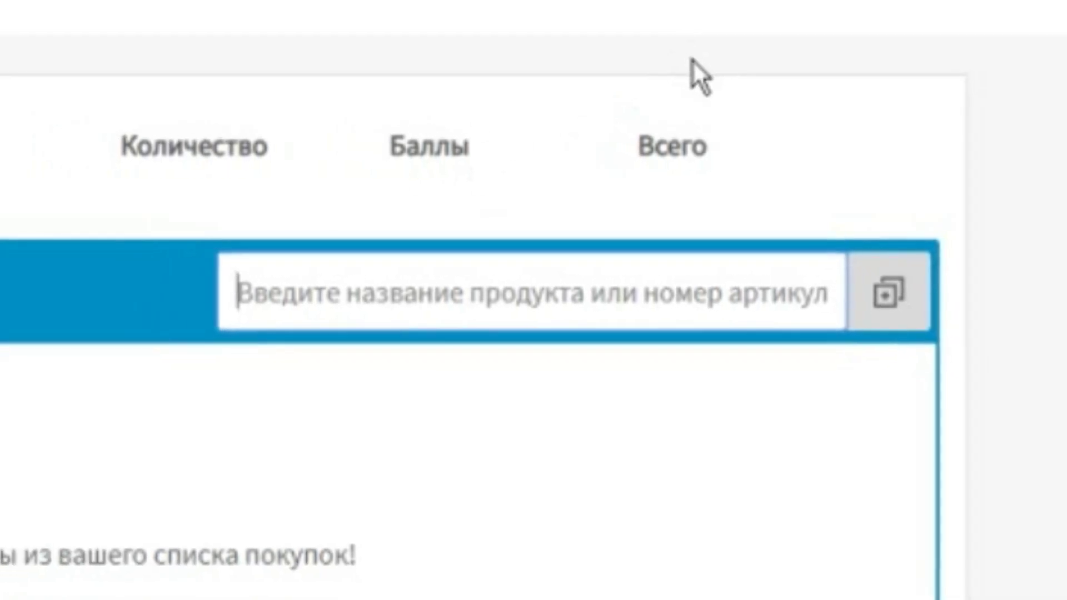
type("0001")
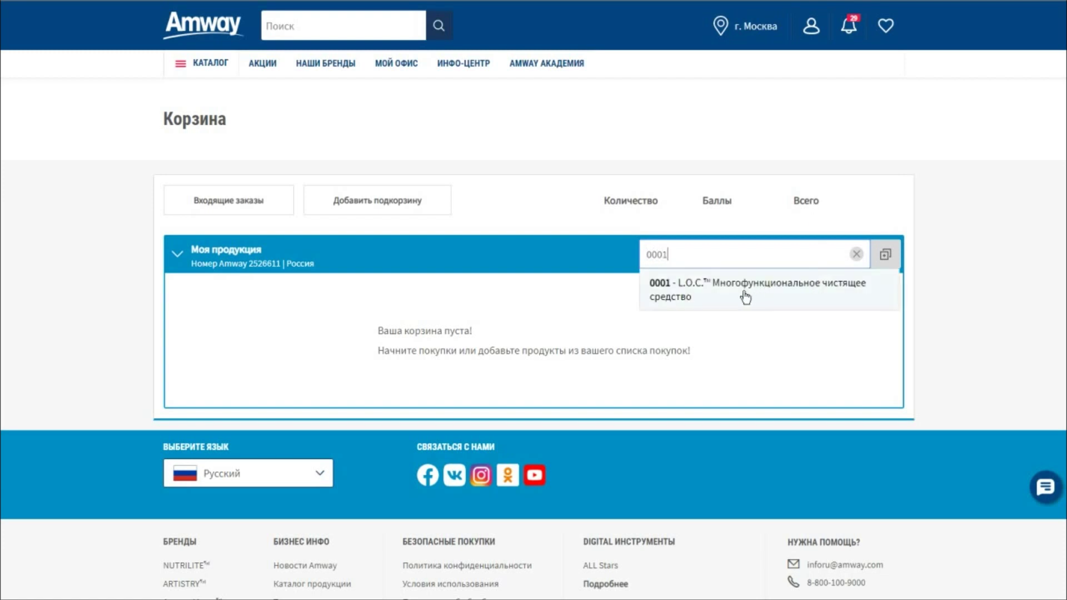
left_click(738, 296)
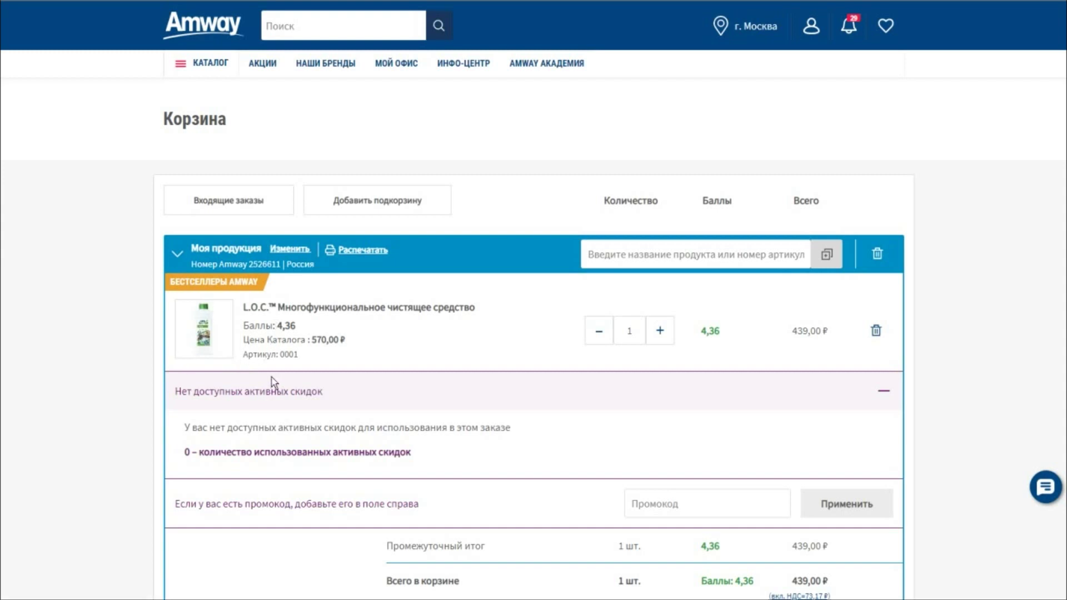
Step: Search 'loc' and add the L.O.C. wet cleaning wipes, article 110485, checking the 1 228,00 ₽ total
left_click(590, 255)
type("р")
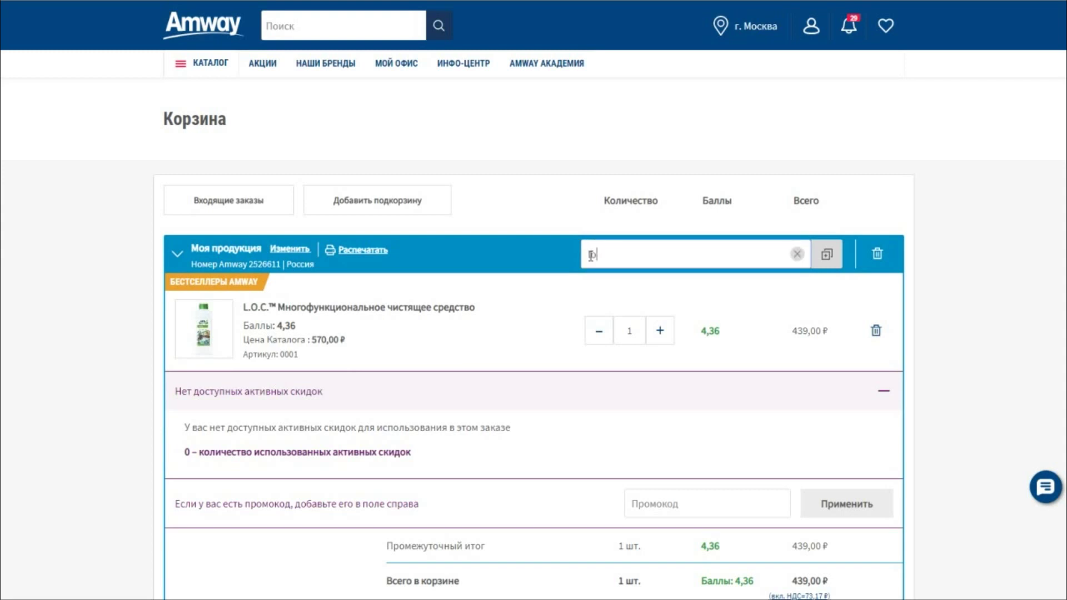
type("oc")
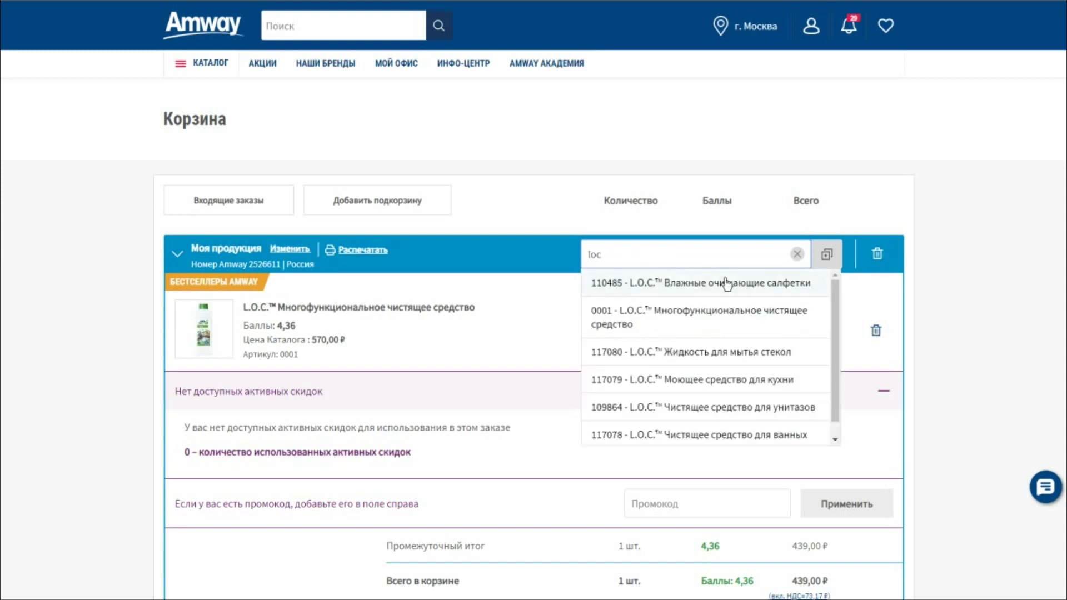
left_click(709, 282)
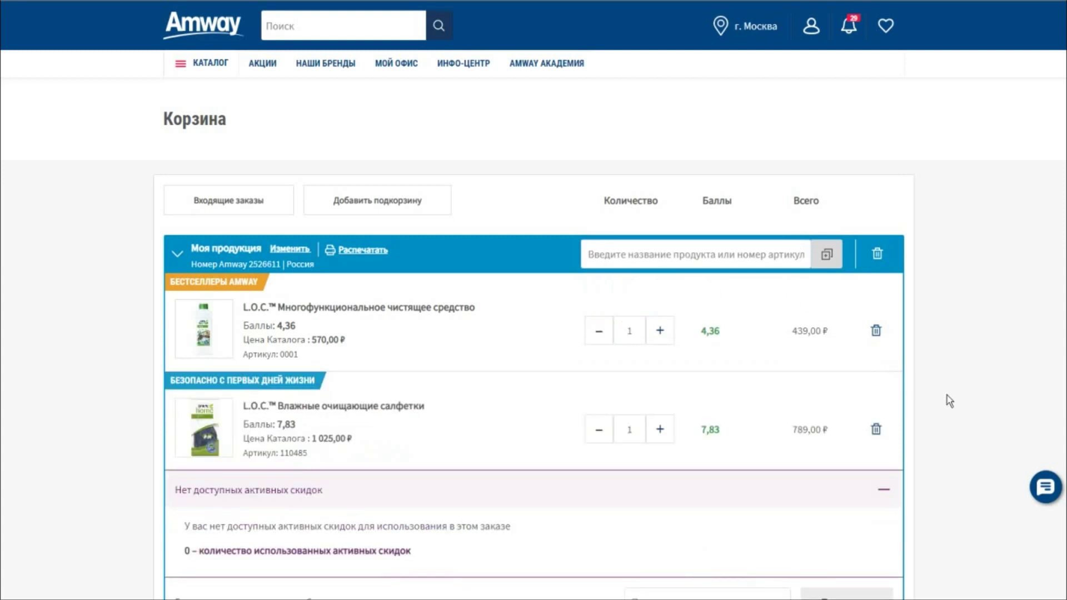
scroll(950, 402, "down", 1)
scroll(950, 402, "down", 1)
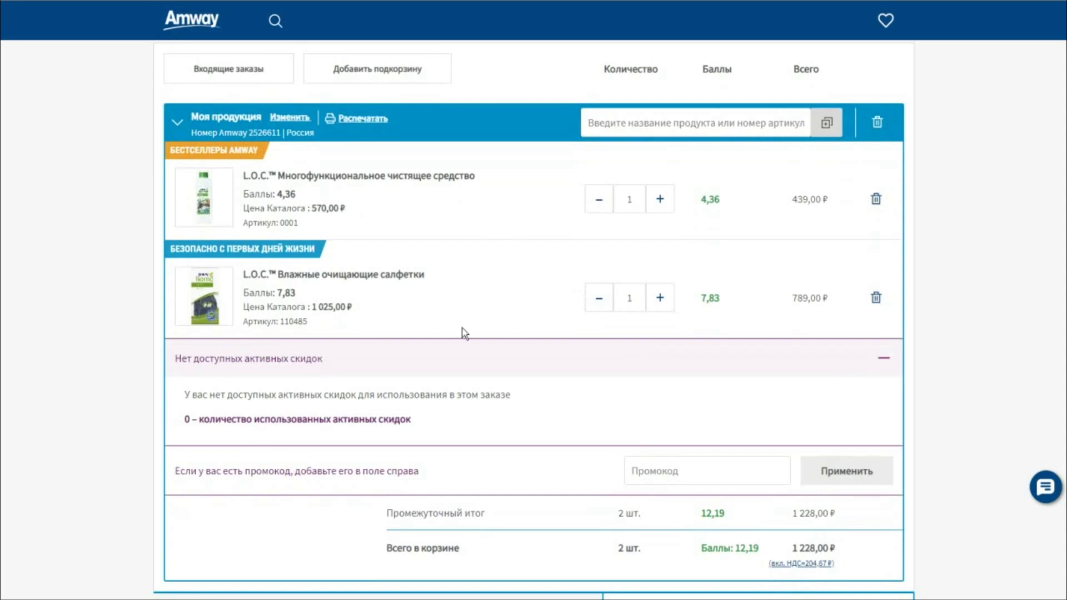
scroll(675, 291, "up", 2)
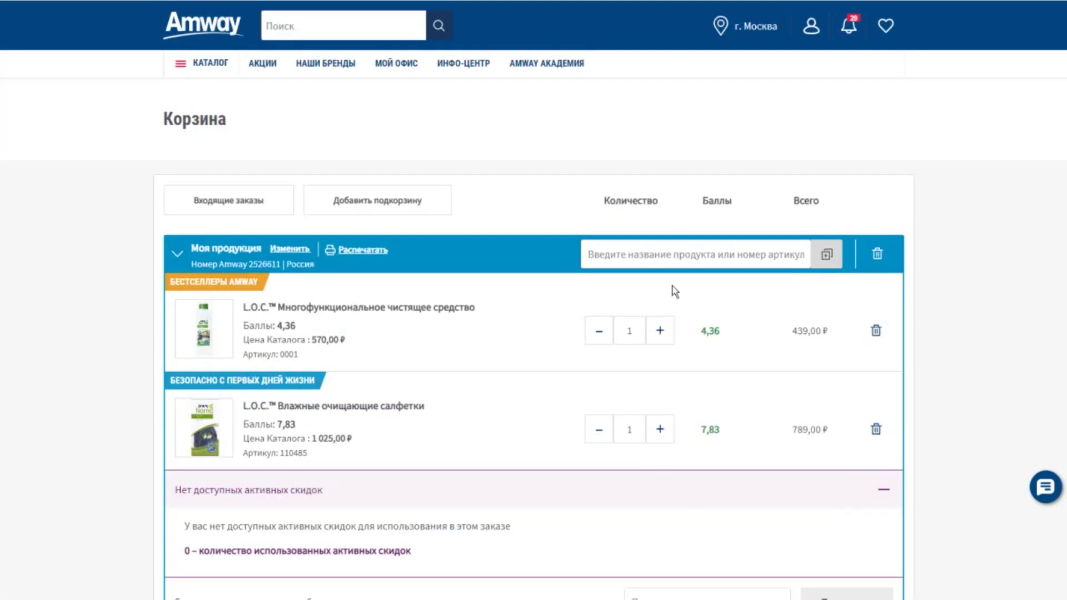
Step: Replace г. Москва with г. Новосибирск as the delivery city, found by searching 'ново'
left_click(747, 29)
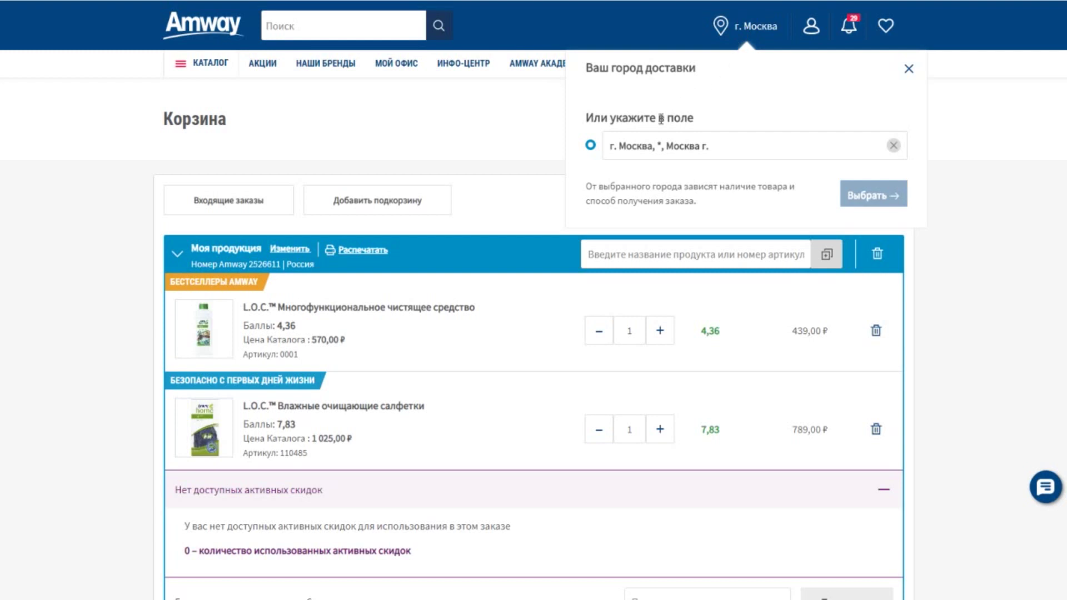
left_click(894, 147)
left_click(606, 144)
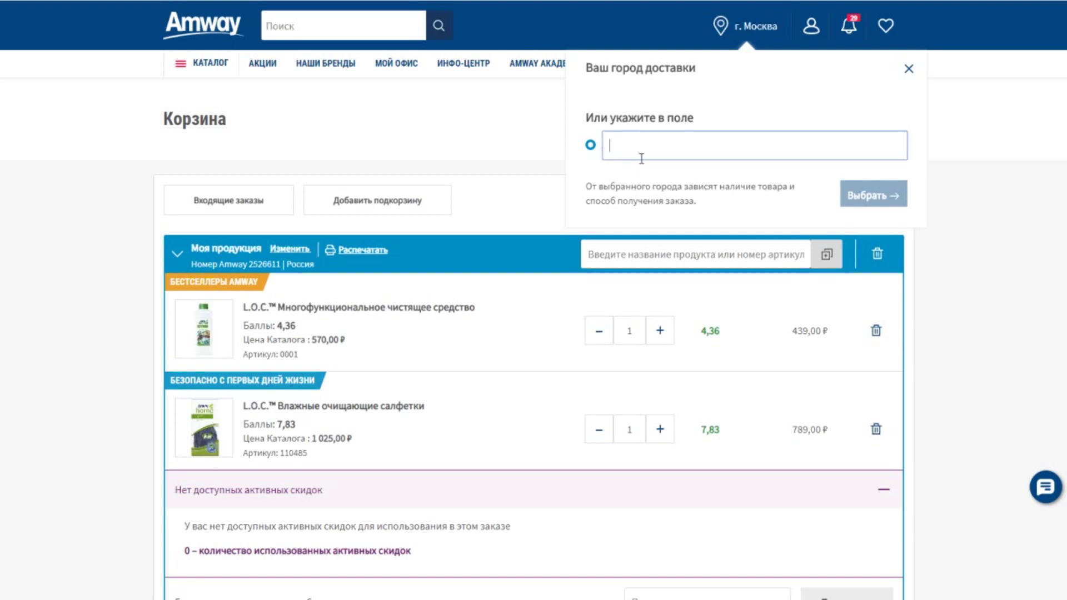
type("ново")
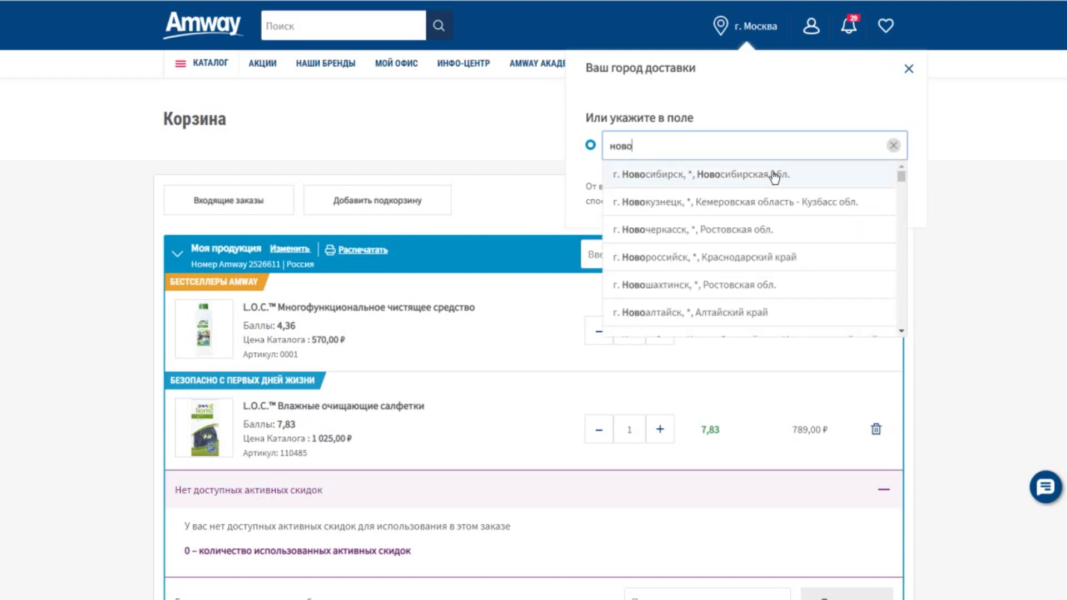
left_click(774, 175)
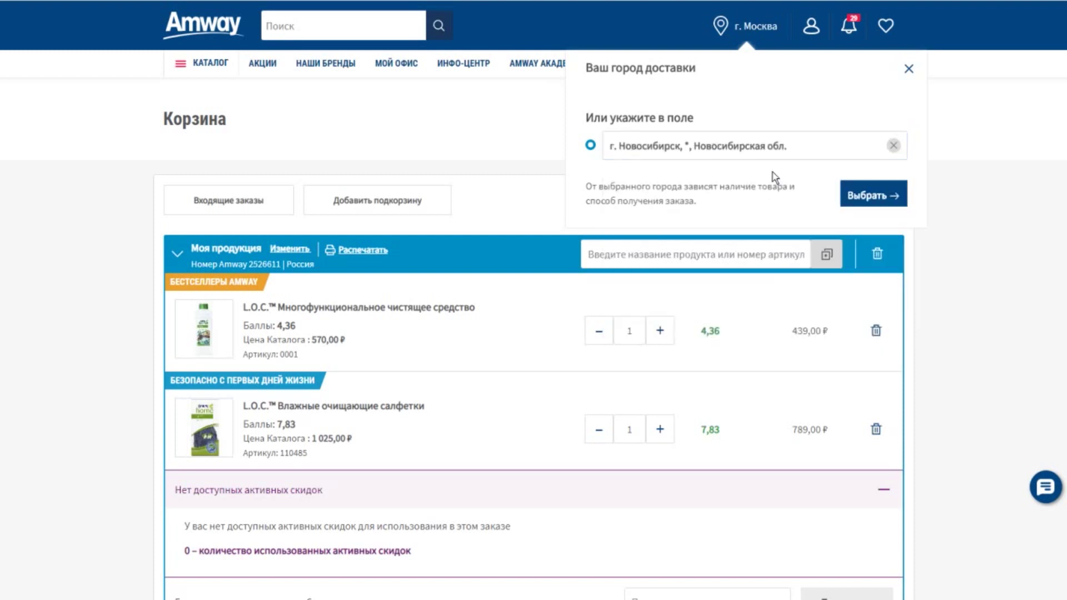
left_click(876, 197)
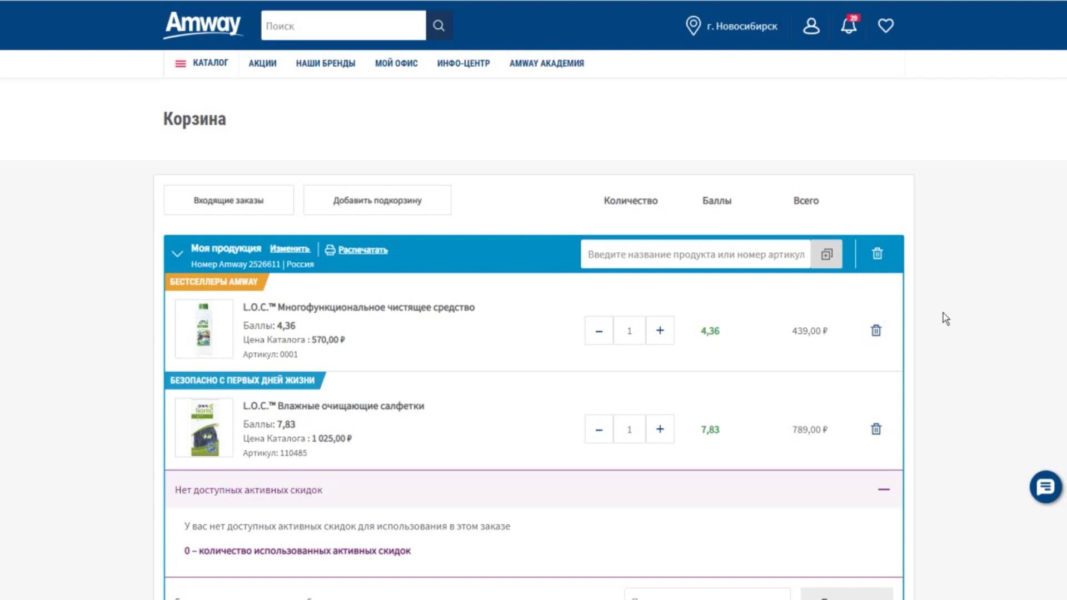
Step: Add a sub-basket for another Amway member by looking up their partner number
left_click(374, 202)
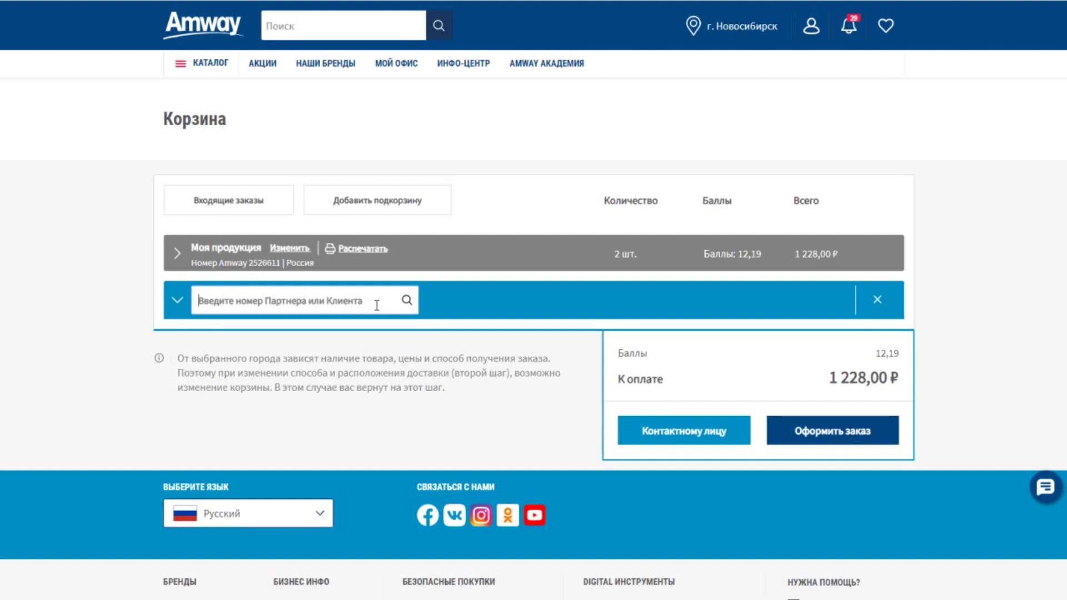
type("191")
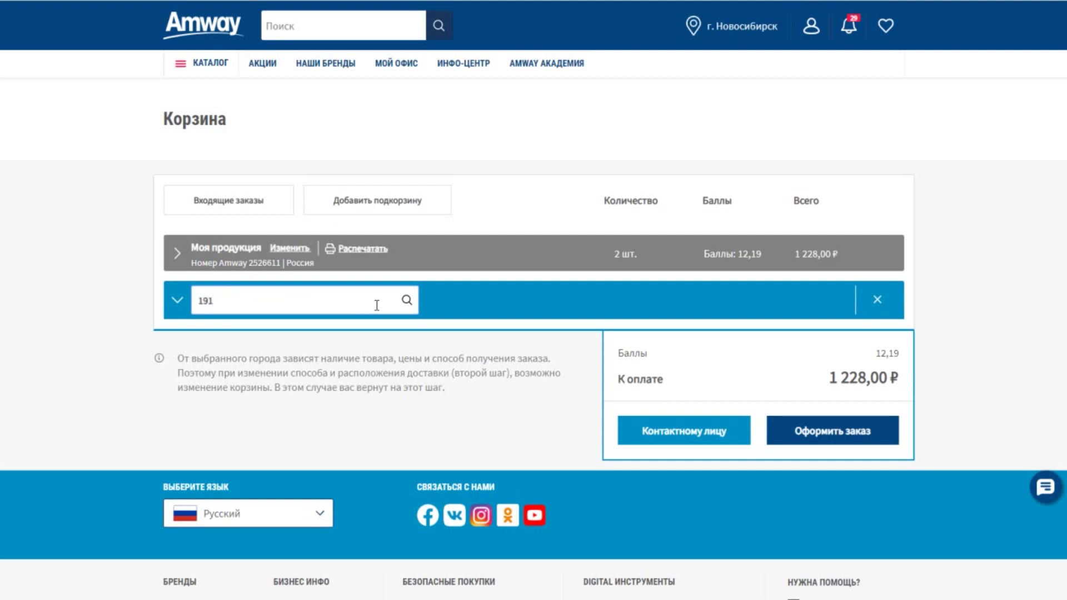
type("6737")
left_click(407, 300)
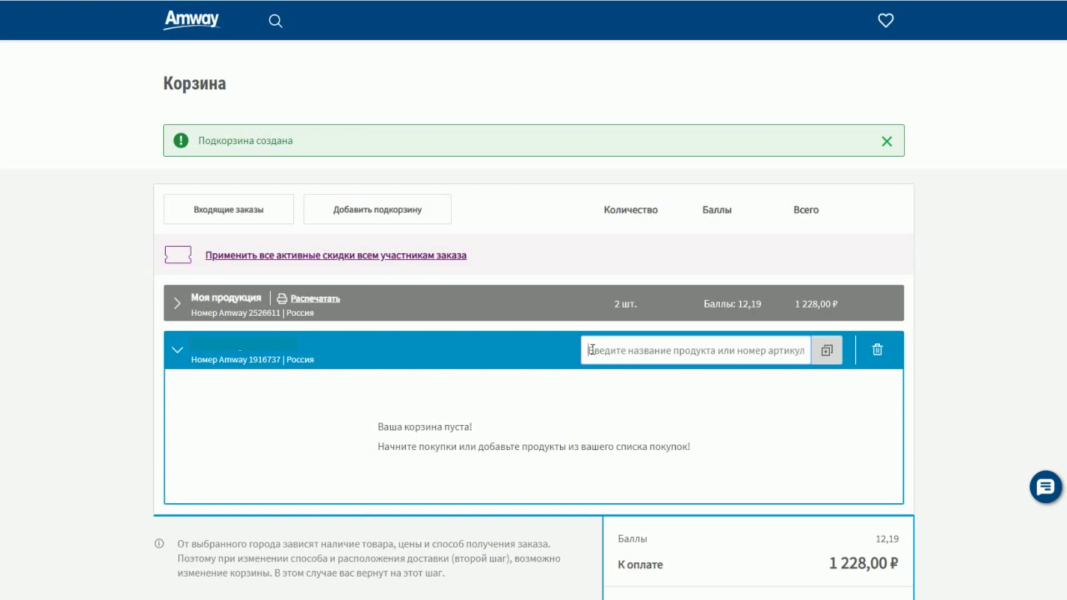
Step: Add NUTRILITE Daily tablets, article 4504, to the partner's sub-basket and expand Моя продукция
type("450")
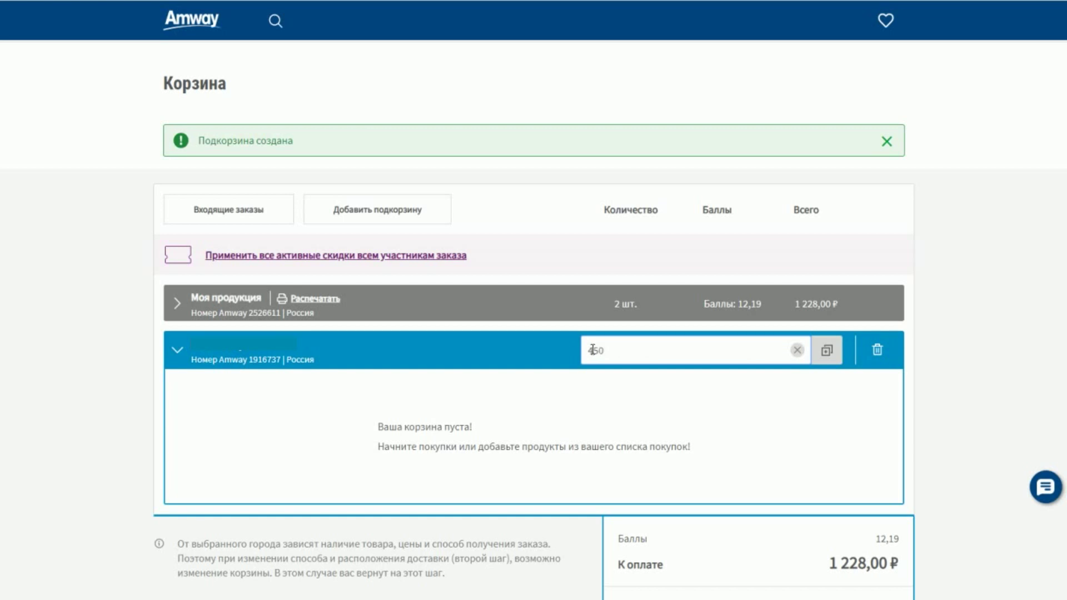
type("4")
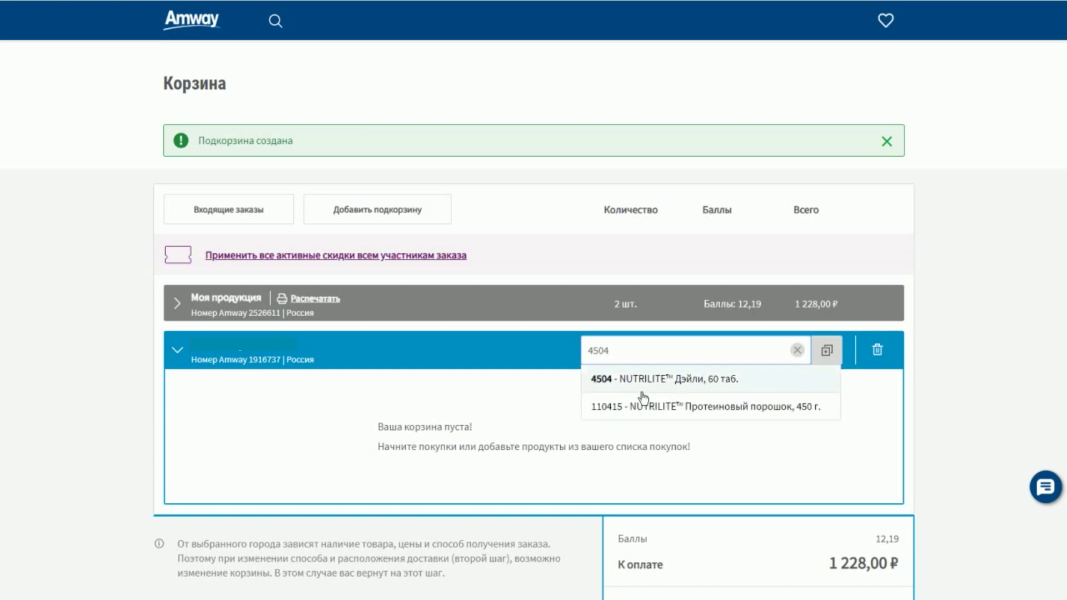
left_click(717, 384)
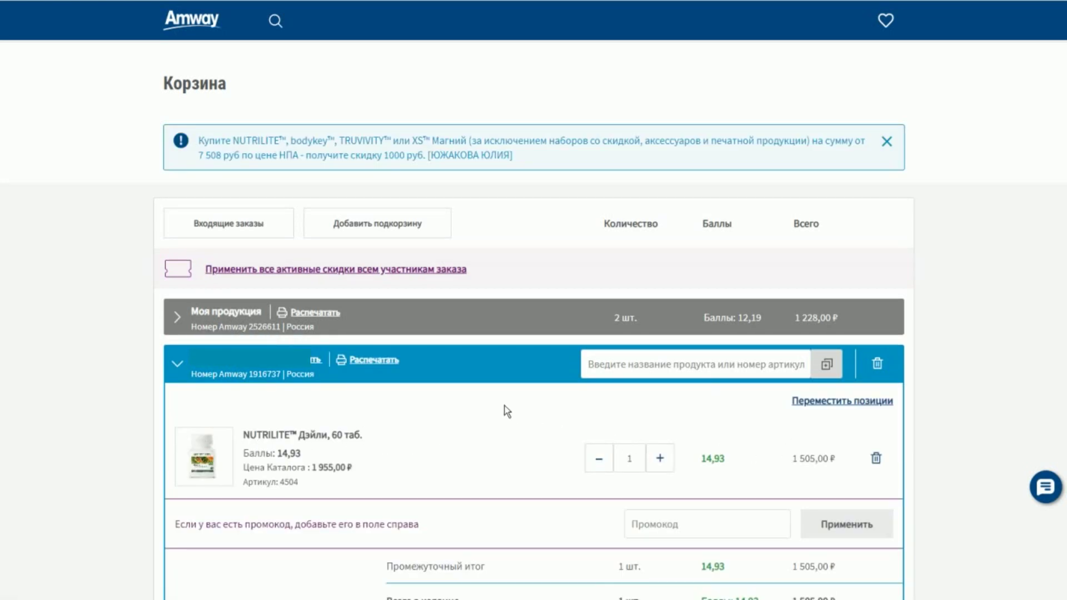
left_click(406, 305)
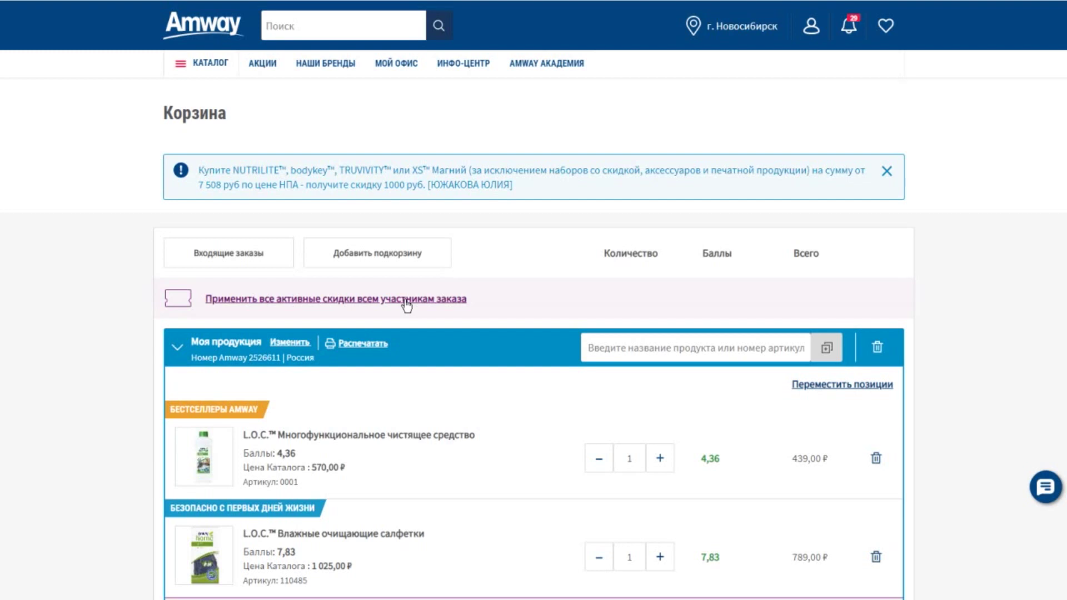
Step: Apply all active discounts to every order participant and review the order total
left_click(284, 305)
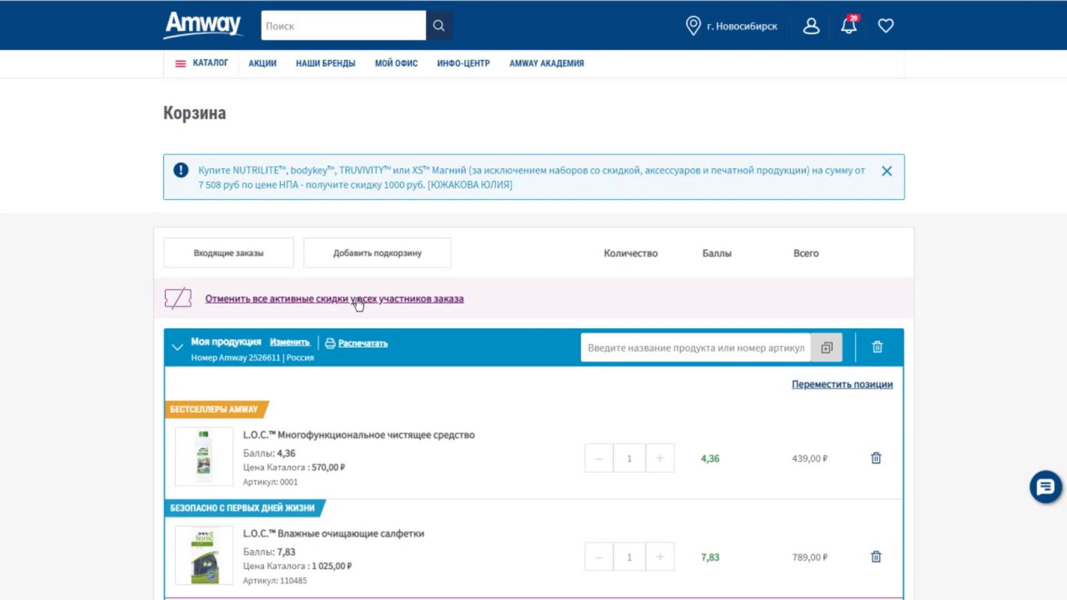
scroll(357, 303, "down", 12)
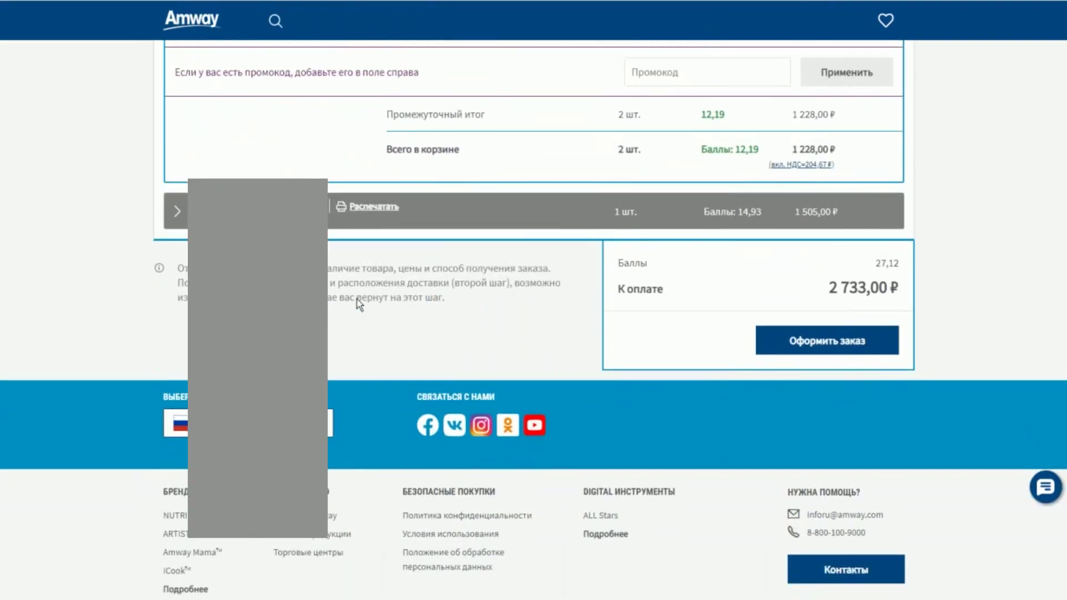
Step: Start checkout and choose parcel-locker pickup in Novosibirsk, totalling 2 883,00 ₽
left_click(826, 342)
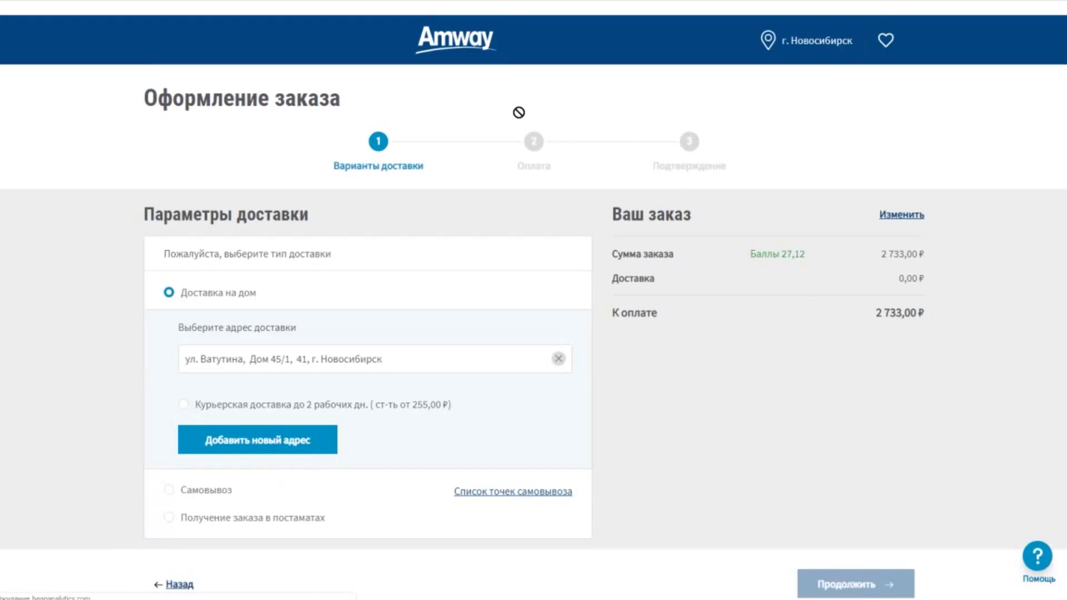
scroll(667, 428, "down", 1)
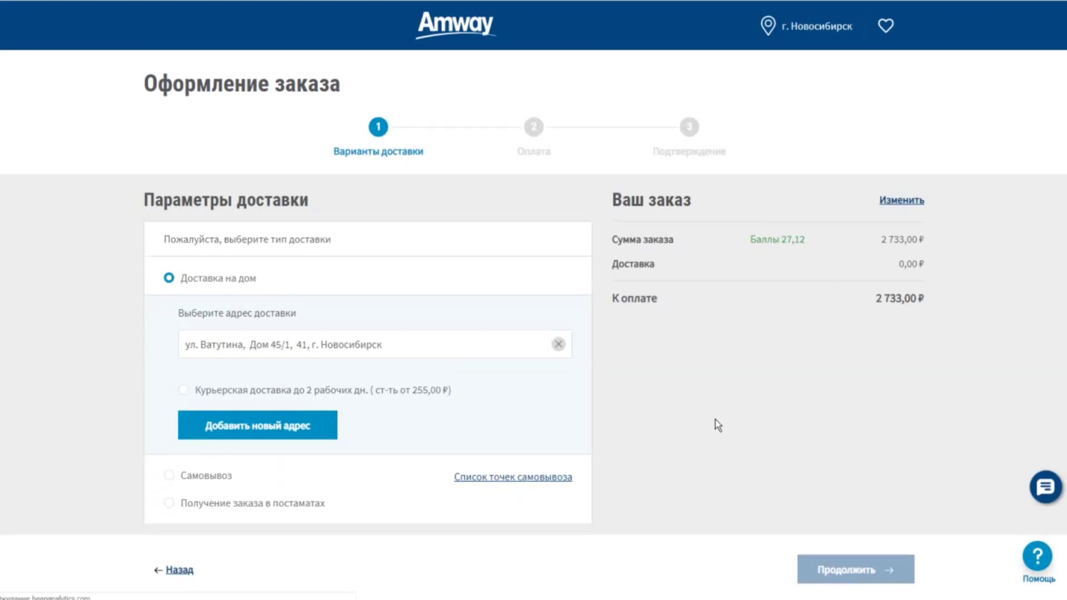
scroll(711, 428, "down", 1)
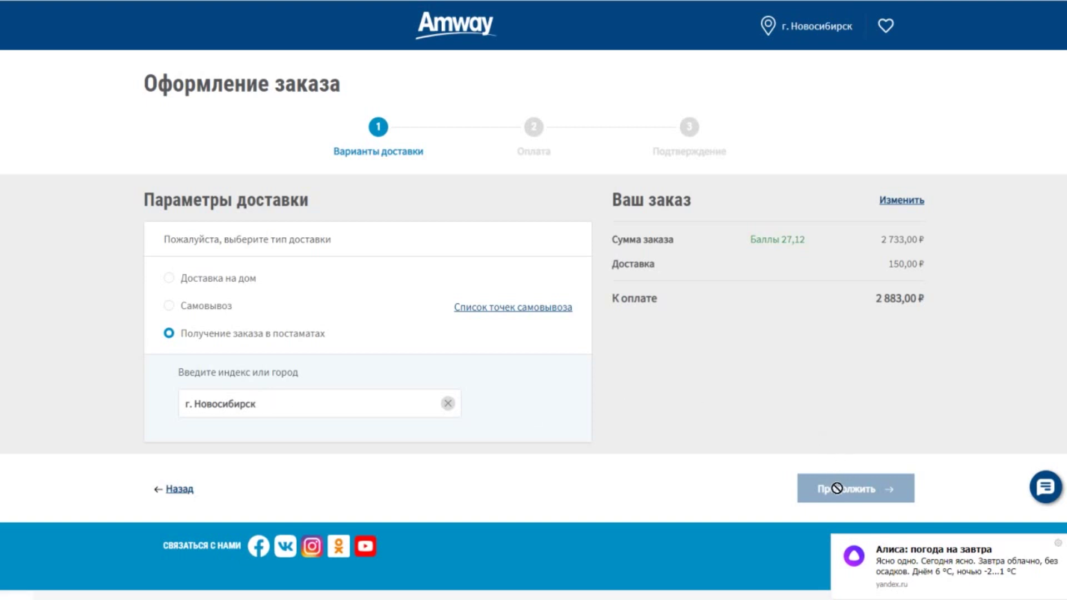
Step: Search the parcel-locker map by postcode 630004 instead of the current city
left_click(256, 406)
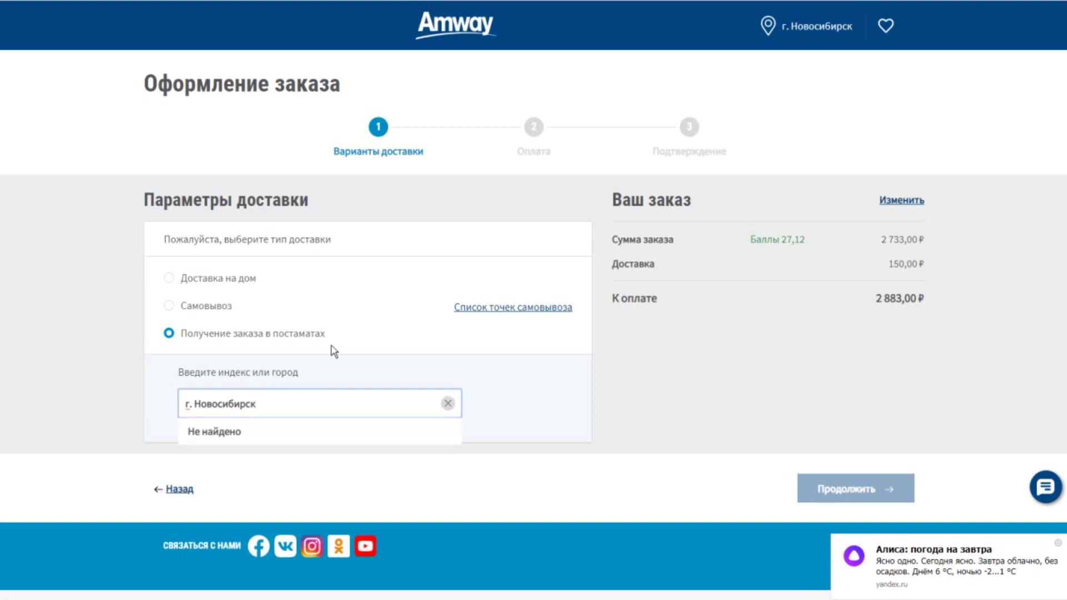
key("BackSpace")
key("BackSpace")
key("BackSpace")
key("BackSpace")
key("BackSpace")
key("BackSpace")
key("BackSpace")
key("BackSpace")
key("BackSpace")
key("BackSpace")
key("BackSpace")
key("BackSpace")
key("BackSpace")
key("BackSpace")
type("630")
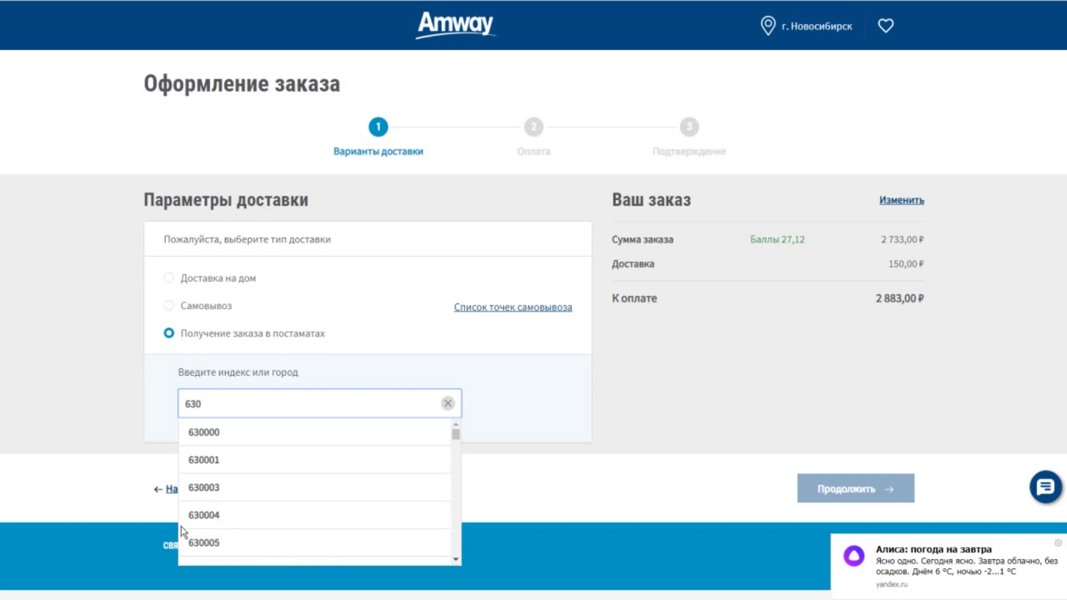
left_click(219, 515)
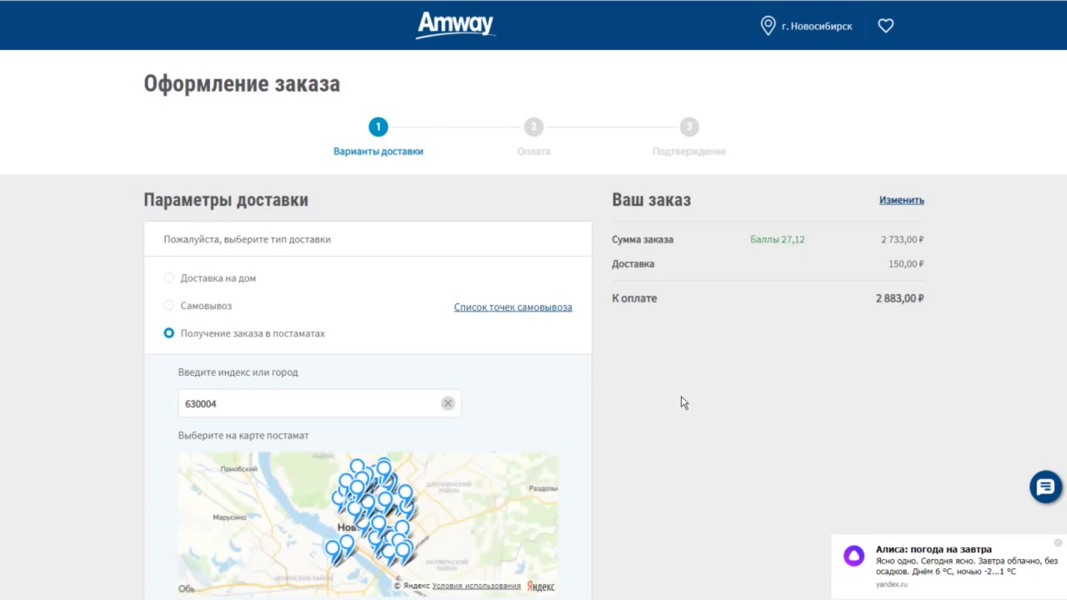
Step: Choose the parcel locker at 238 Frunze St. and proceed to payment
scroll(681, 398, "down", 3)
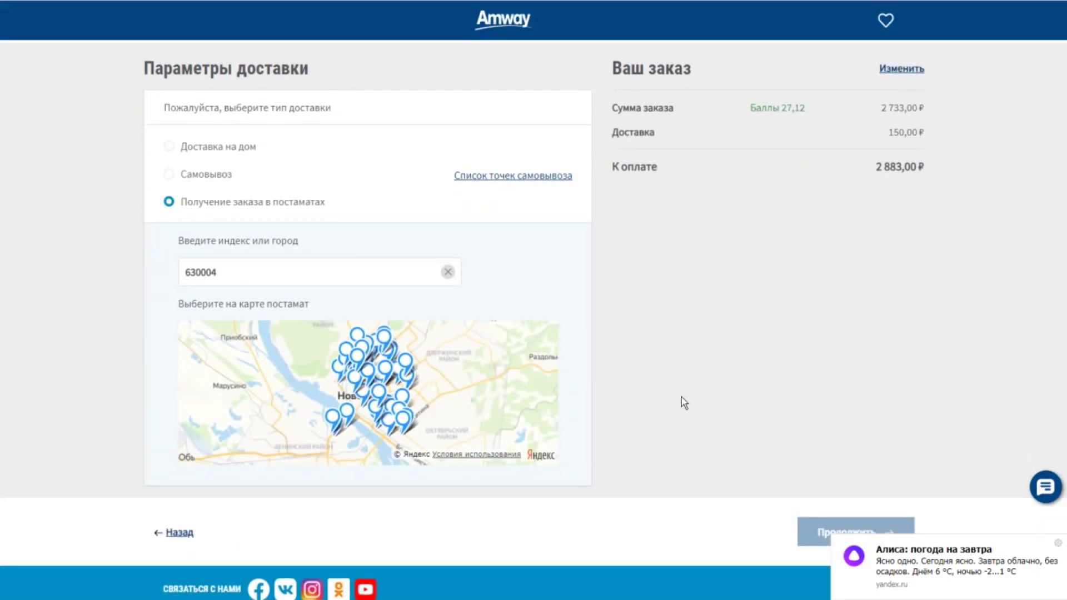
scroll(452, 410, "up", 1)
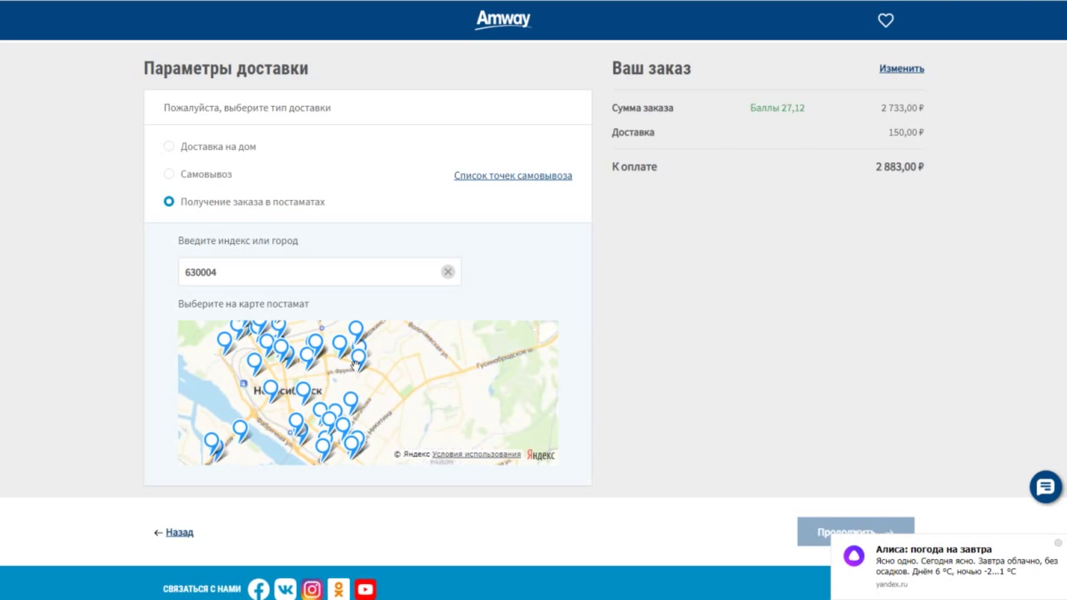
left_click(359, 358)
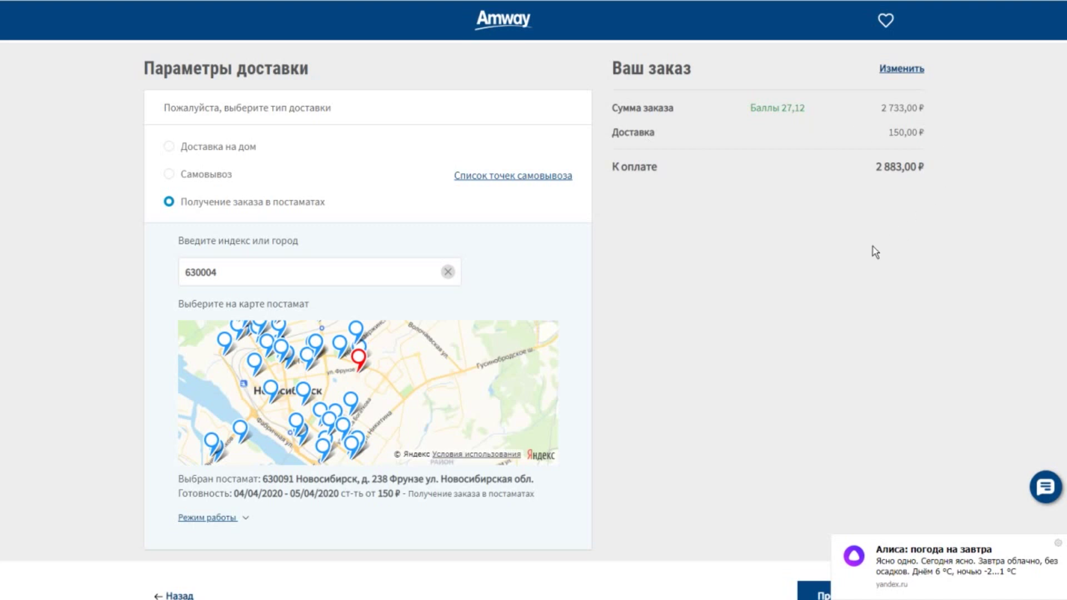
scroll(875, 252, "down", 4)
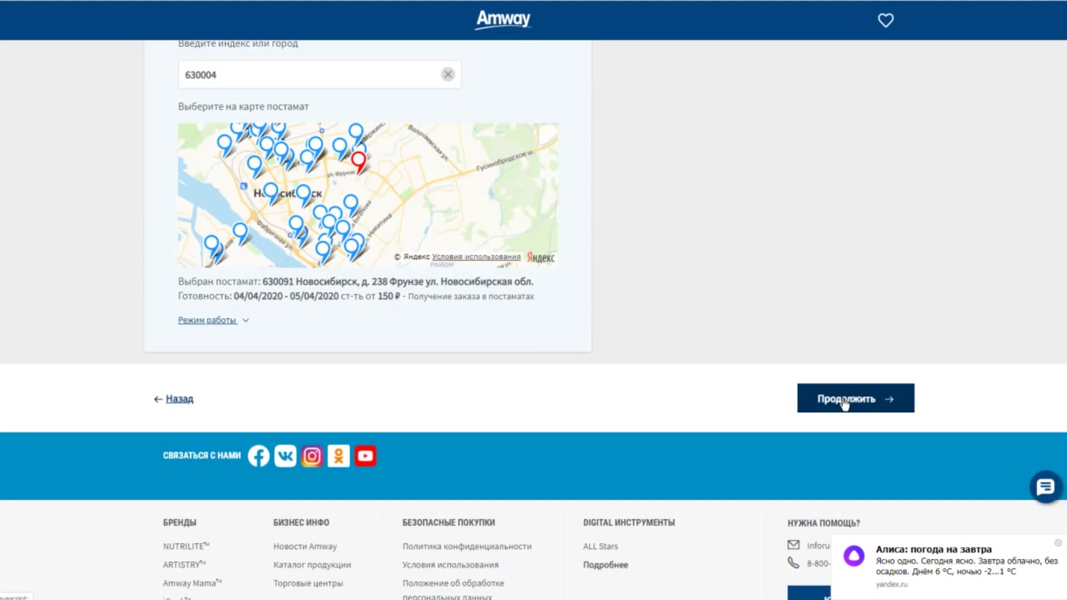
left_click(844, 400)
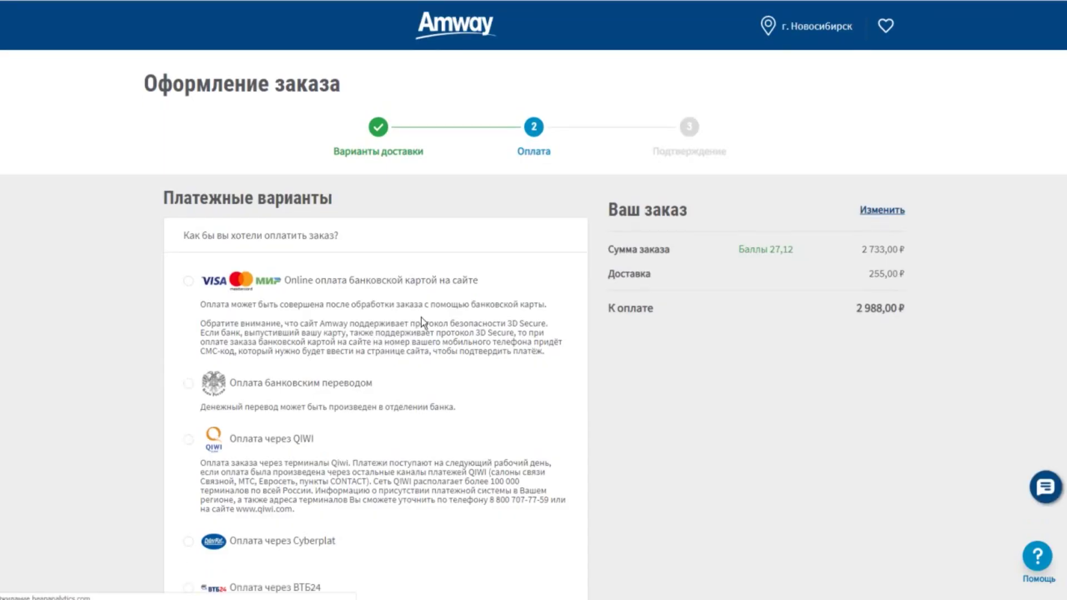
Step: Select online bank-card payment on the site and continue to order confirmation with 2 988,00 ₽ due
scroll(423, 321, "down", 3)
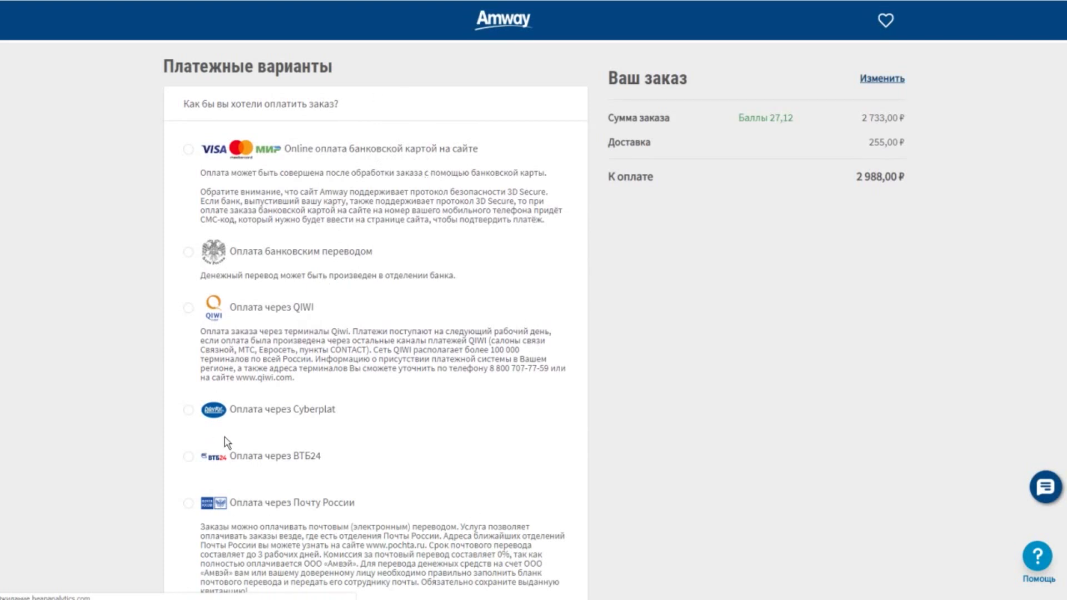
scroll(713, 404, "down", 3)
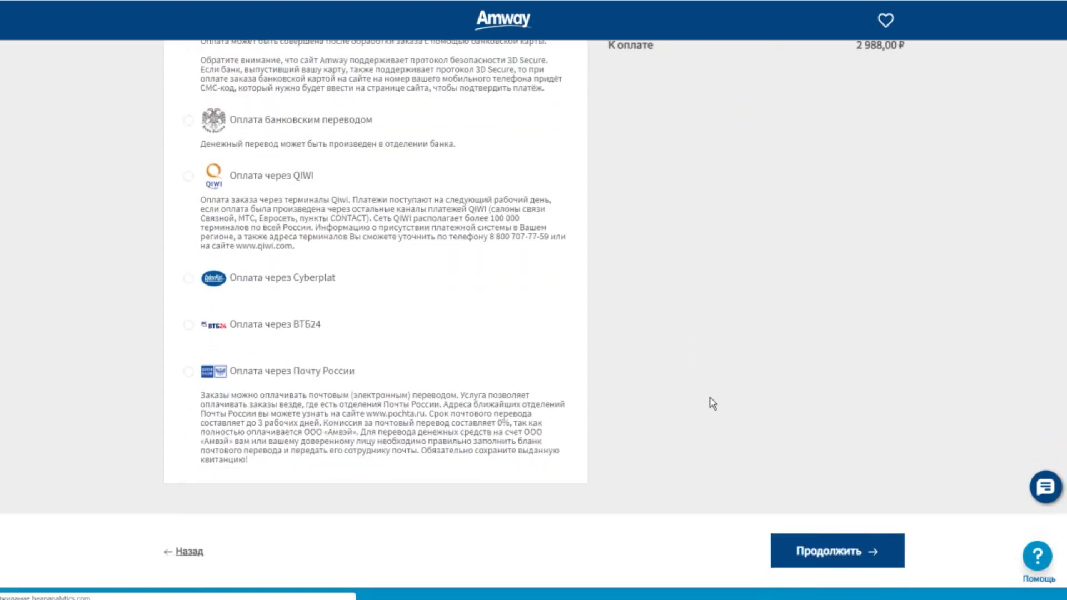
scroll(709, 403, "up", 3)
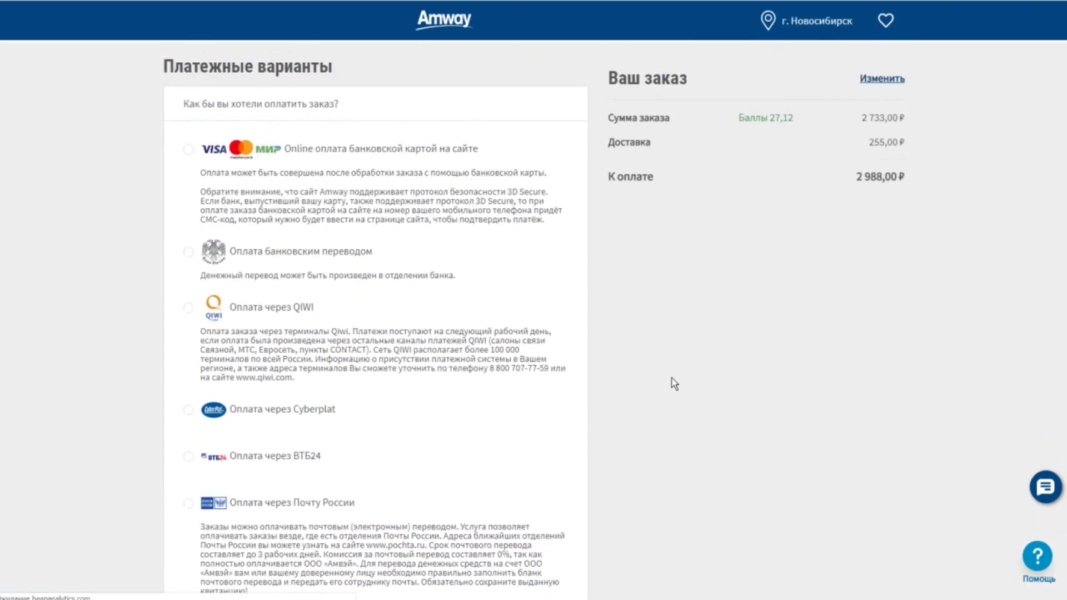
left_click(189, 149)
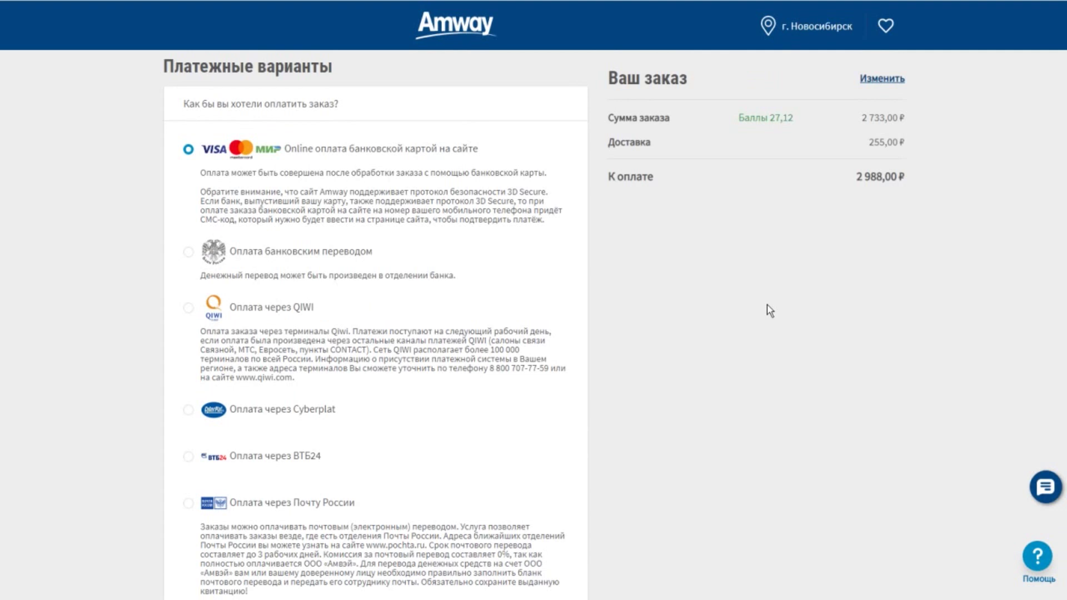
scroll(768, 309, "down", 5)
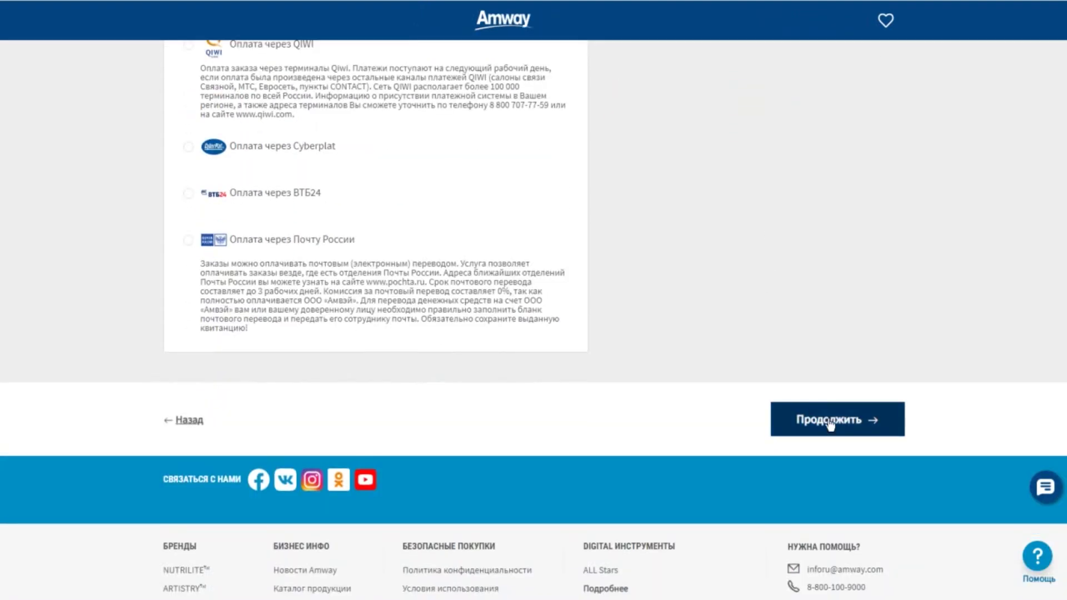
left_click(831, 428)
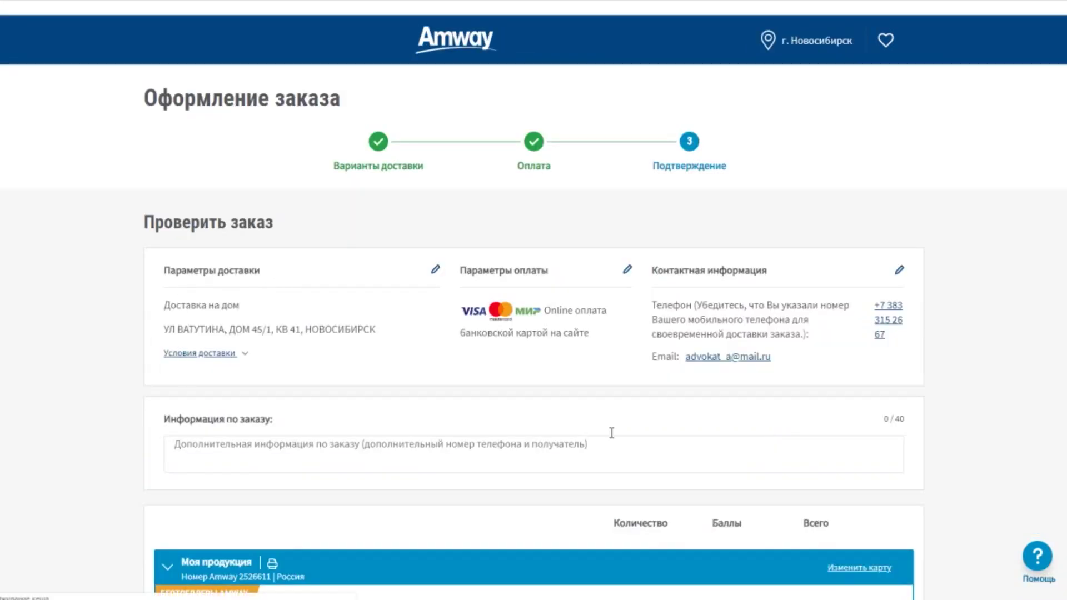
Step: Review the order summary and confirm the 2 988,00 ₽ card-paid, parcel-locker order
scroll(973, 355, "down", 2)
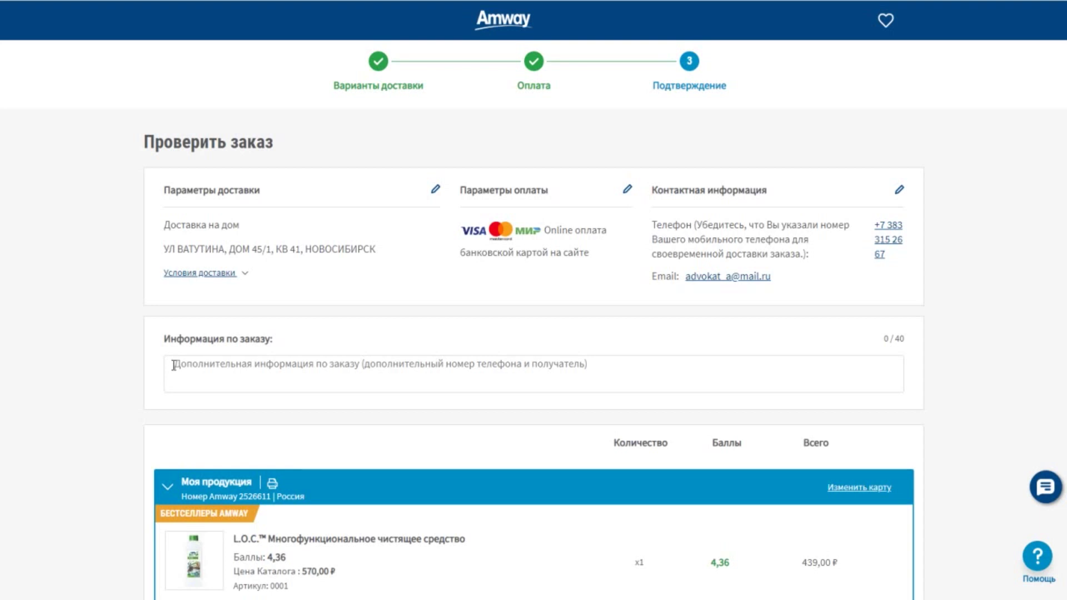
left_click(174, 365)
scroll(953, 399, "down", 8)
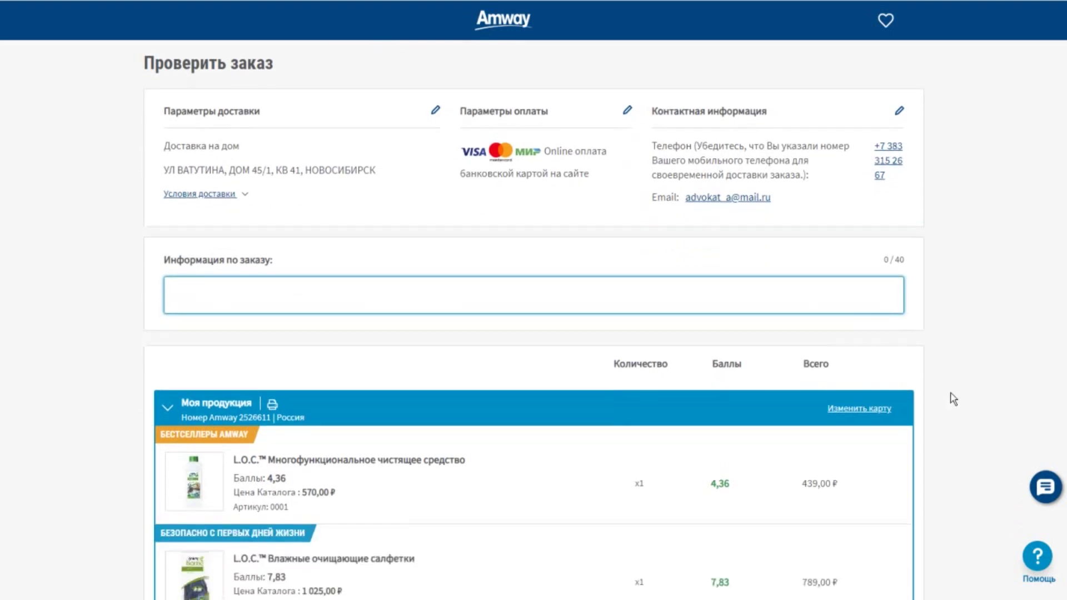
scroll(951, 399, "down", 2)
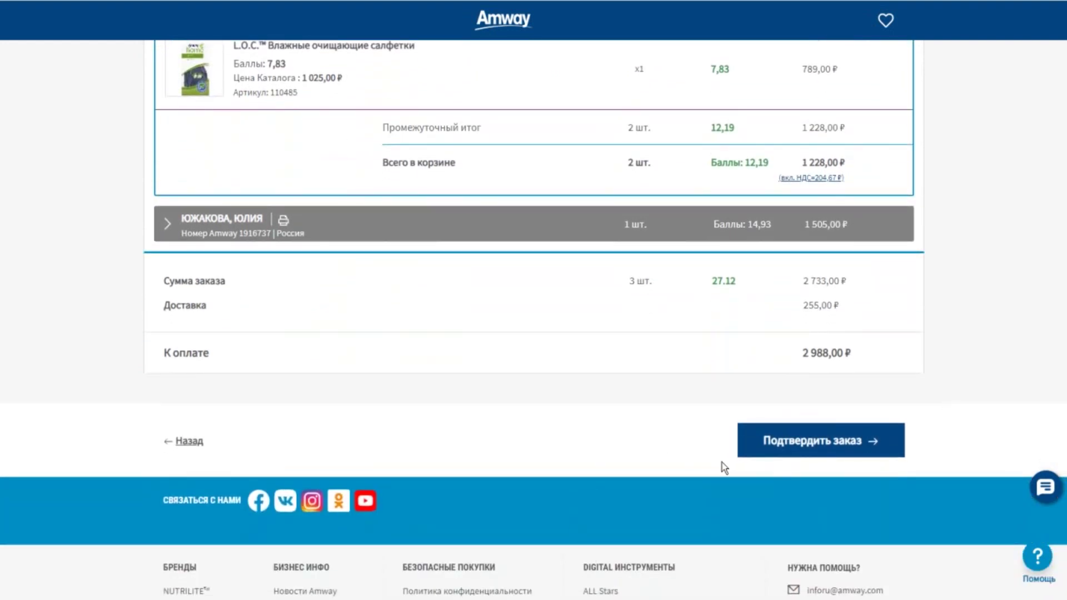
left_click(822, 442)
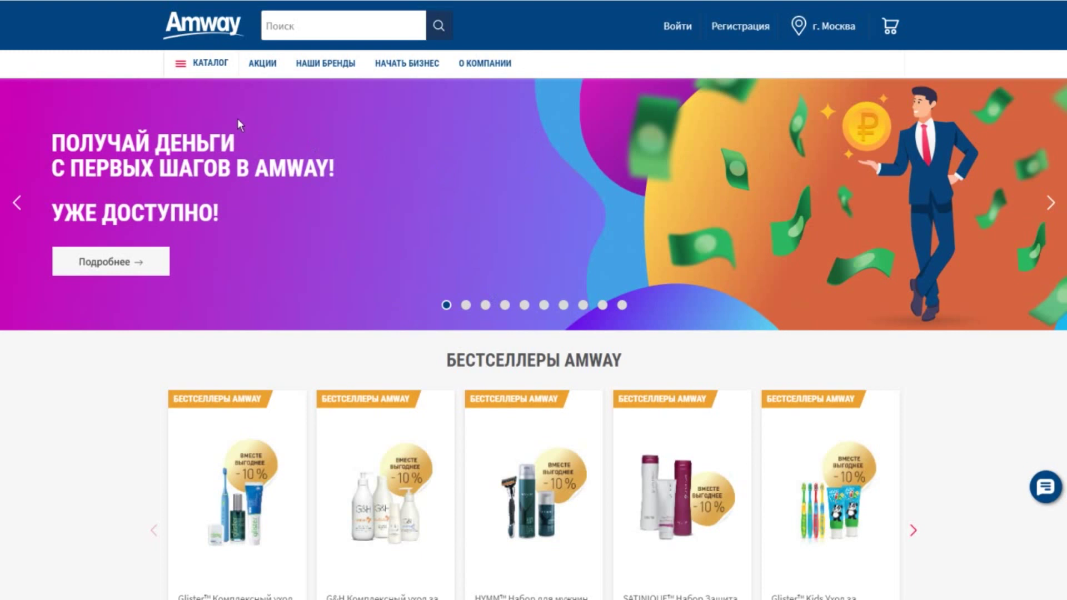
Step: Browse КАТАЛОГ > ЗДОРОВЬЕ > Бренды to show all NUTRILITE brand products
left_click(210, 66)
mouse_move(204, 125)
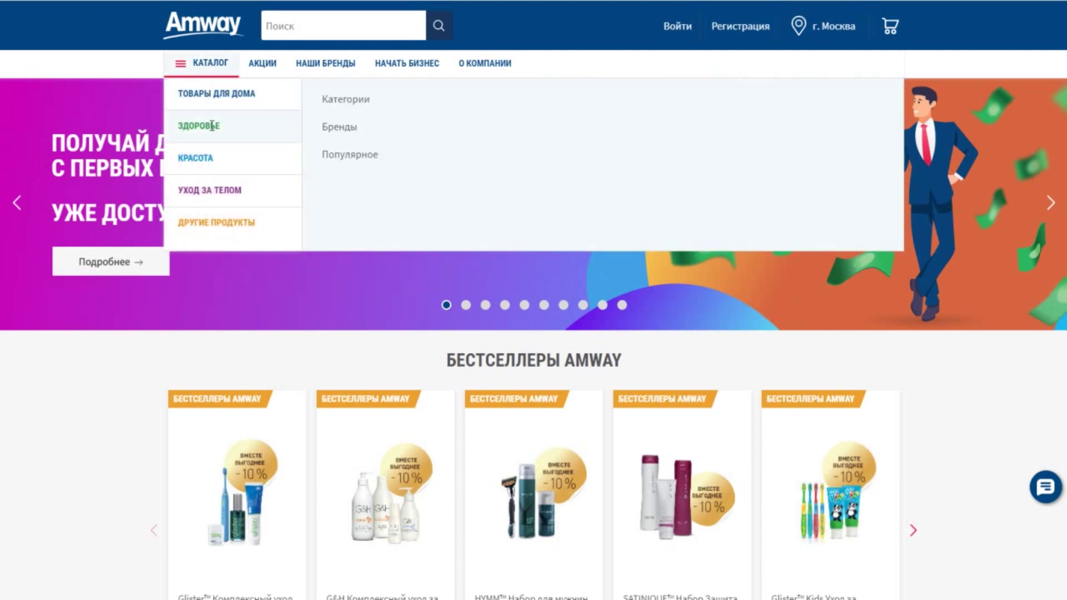
mouse_move(360, 135)
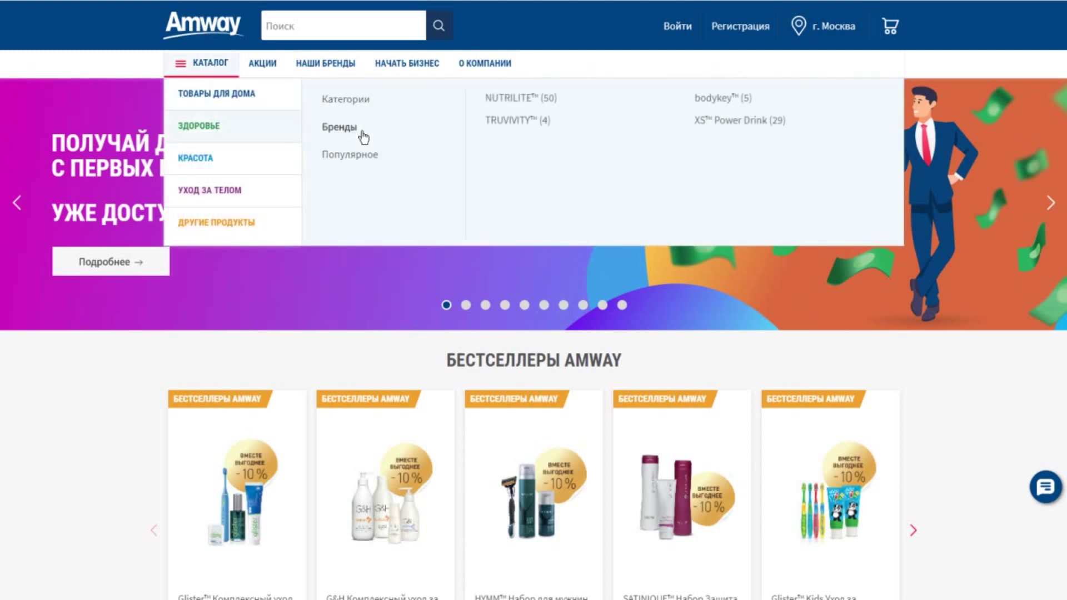
left_click(538, 104)
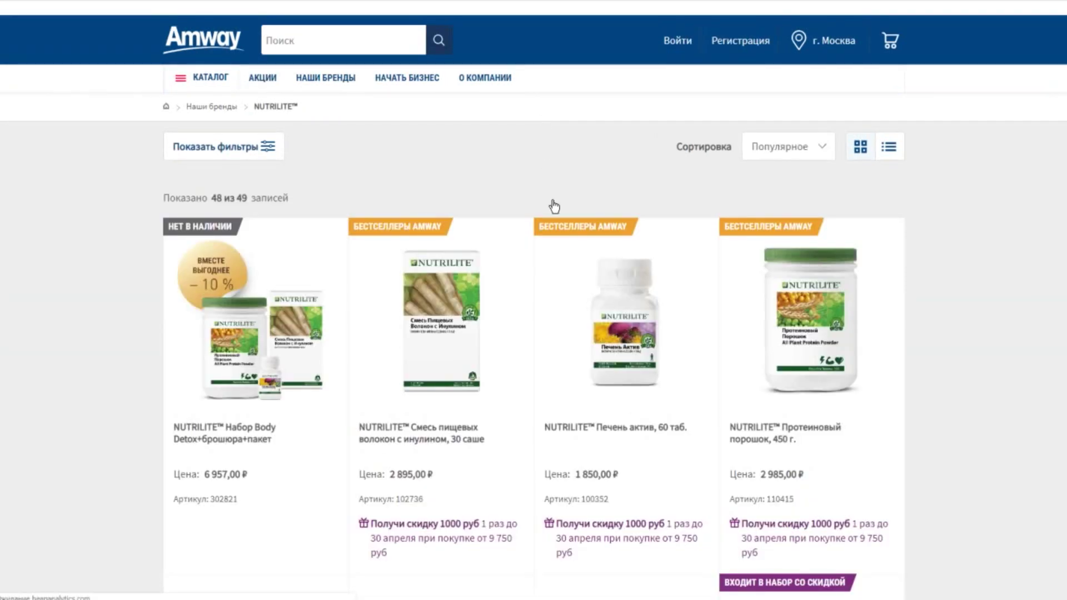
Step: Add the NUTRILITE protein powder, 450 g, to the cart and open the cart via 'Оформить сейчас'
scroll(545, 376, "down", 1)
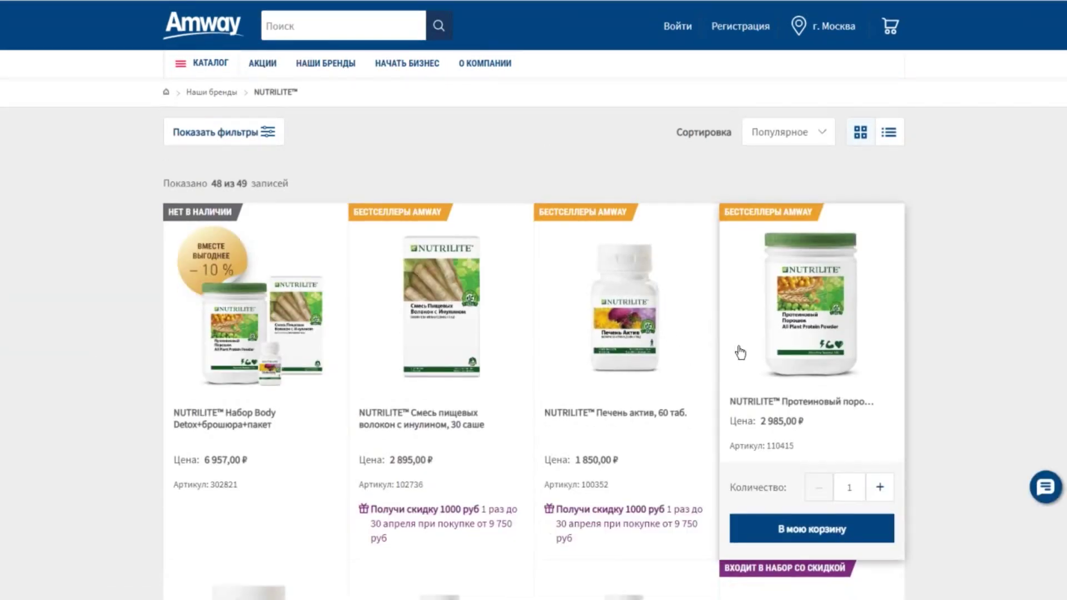
left_click(746, 534)
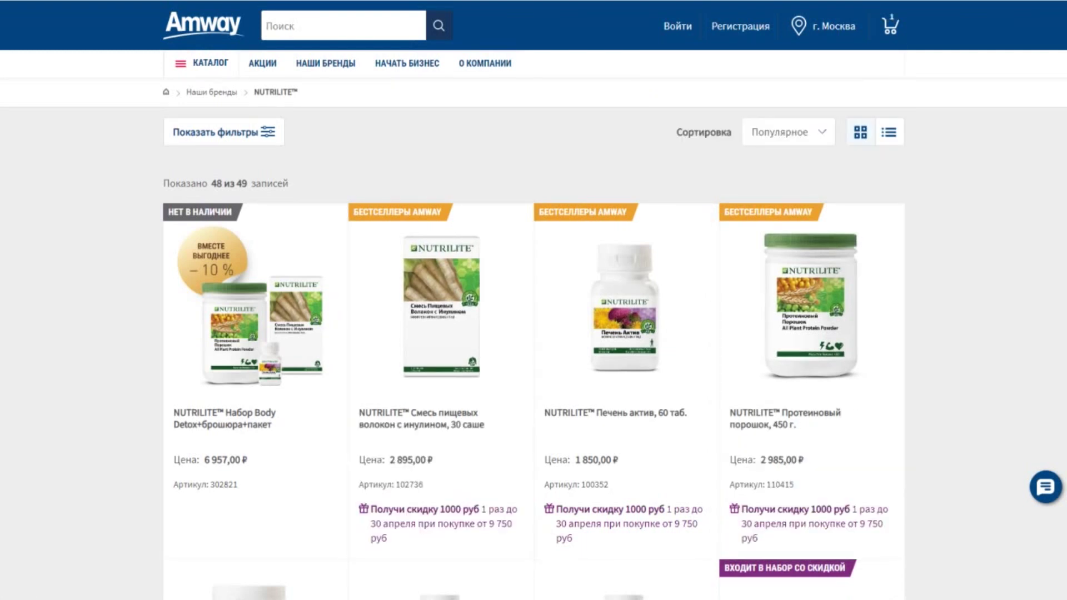
mouse_move(889, 31)
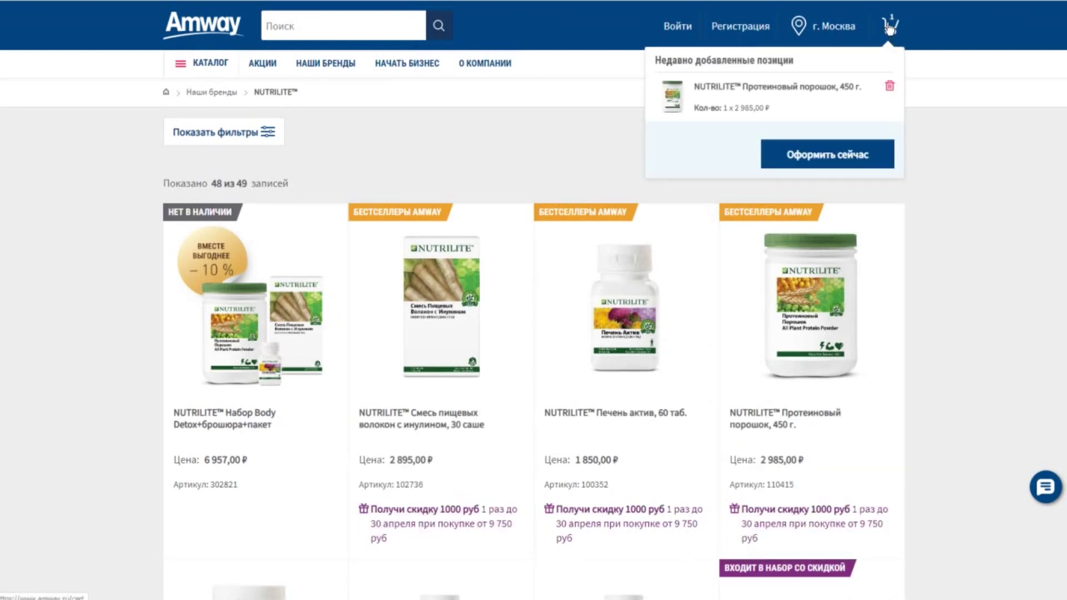
left_click(822, 156)
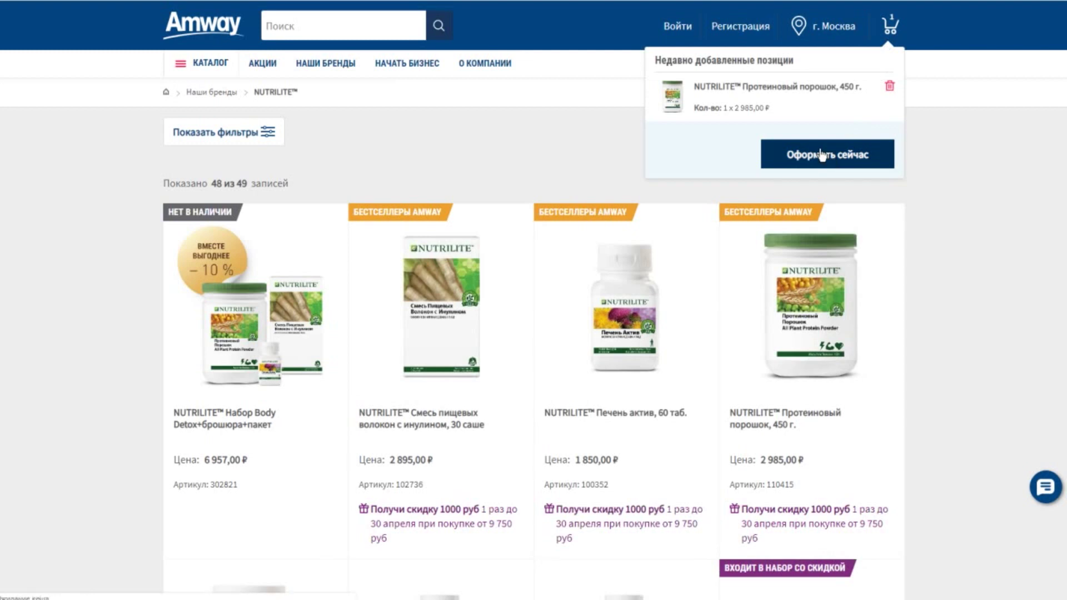
Step: Start checkout of the 2 985,00 ₽ protein powder cart with 'Оформить заказ'
scroll(777, 295, "down", 2)
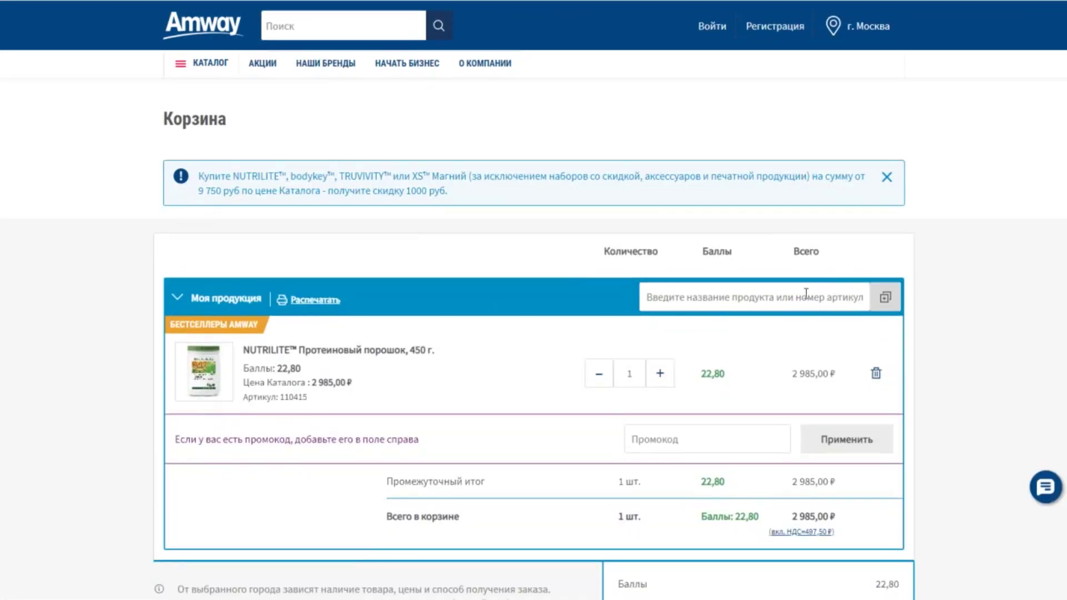
scroll(776, 295, "down", 4)
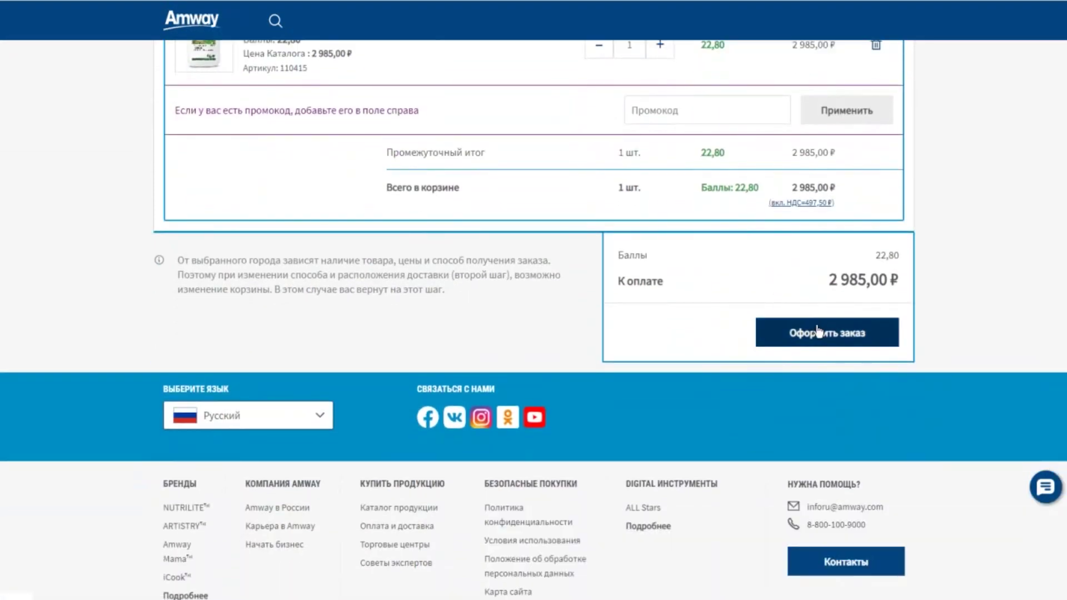
left_click(821, 333)
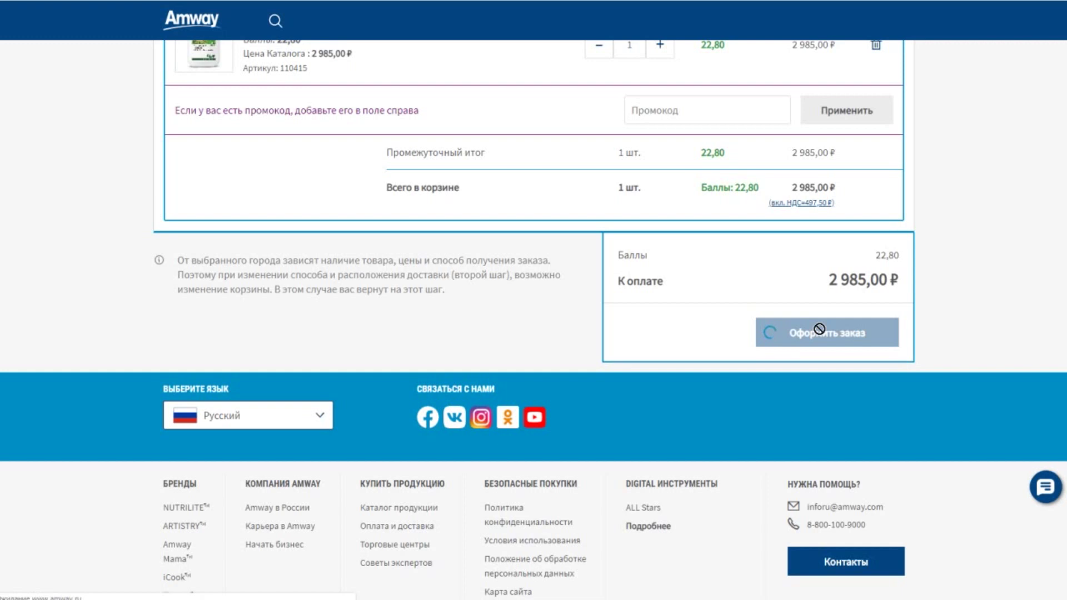
scroll(922, 127, "down", 1)
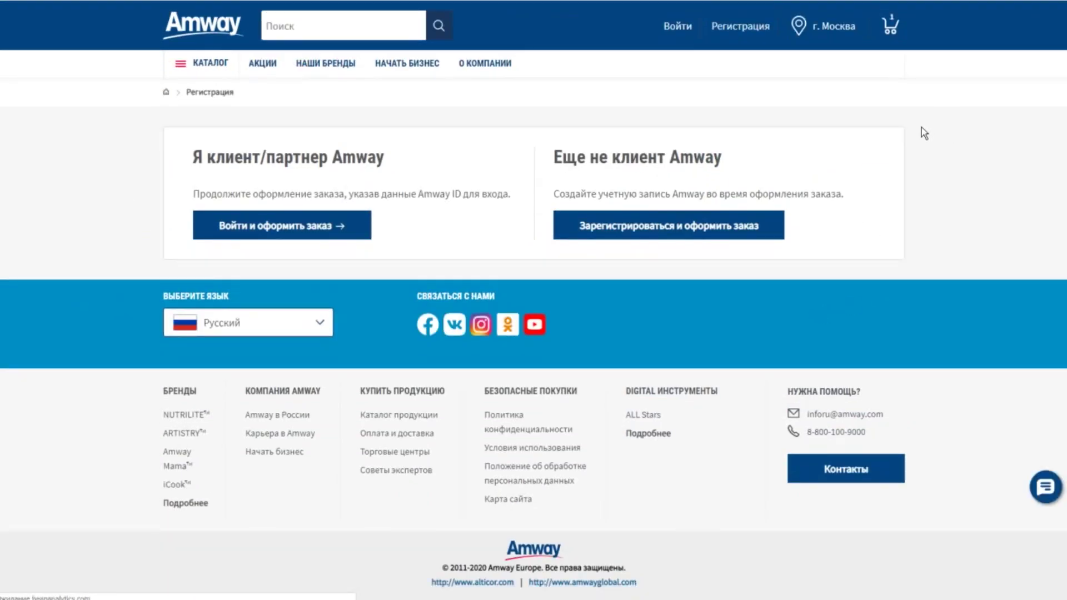
Step: Choose 'Зарегистрироваться и оформить заказ' under 'Еще не клиент Amway'
left_click(299, 237)
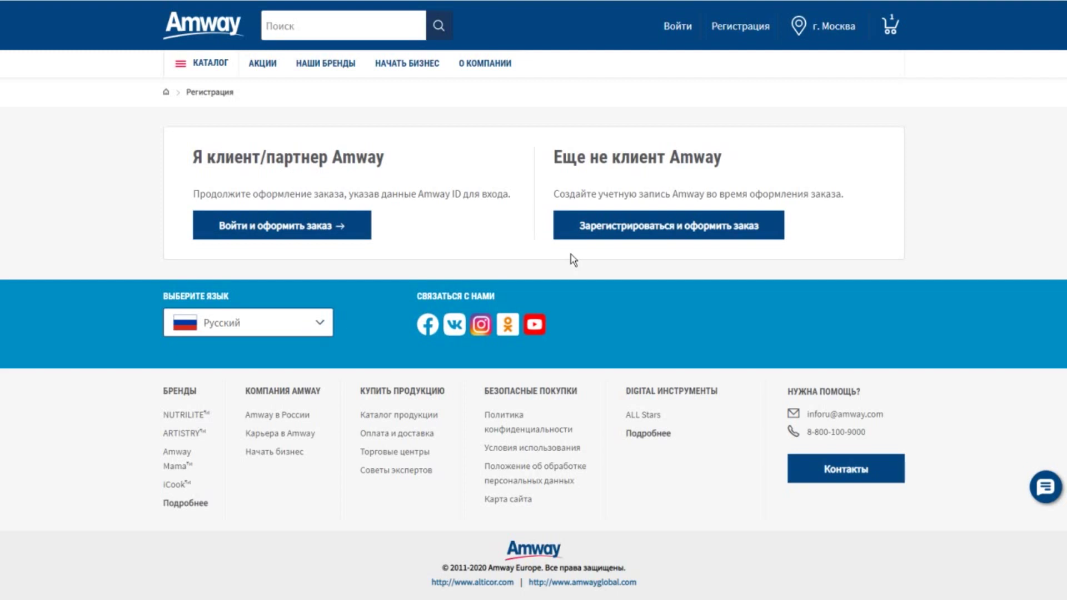
left_click(656, 227)
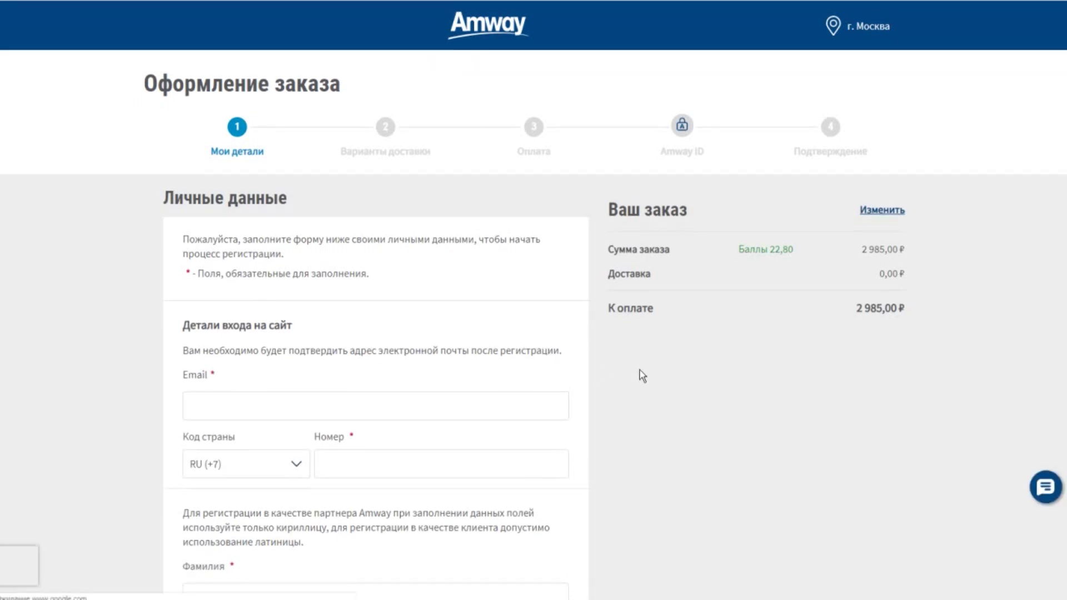
scroll(726, 358, "down", 1)
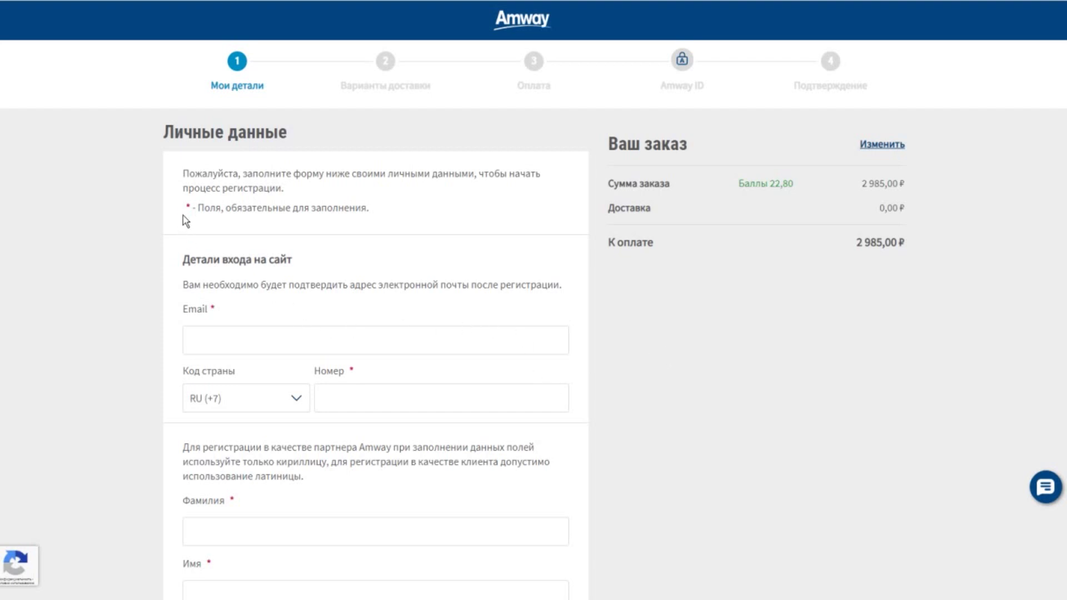
scroll(706, 366, "down", 1)
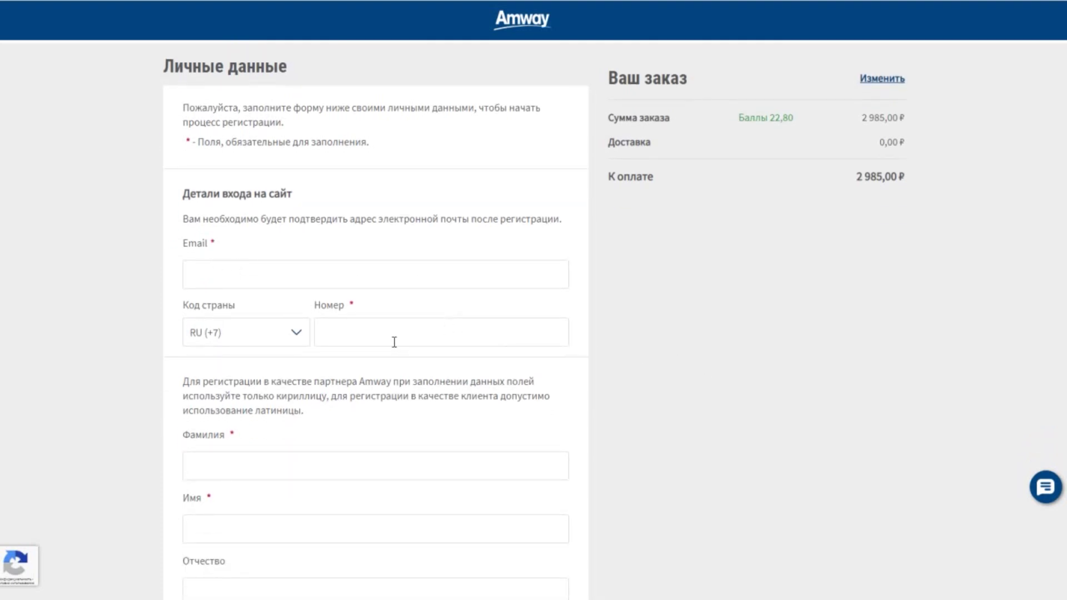
scroll(703, 378, "down", 2)
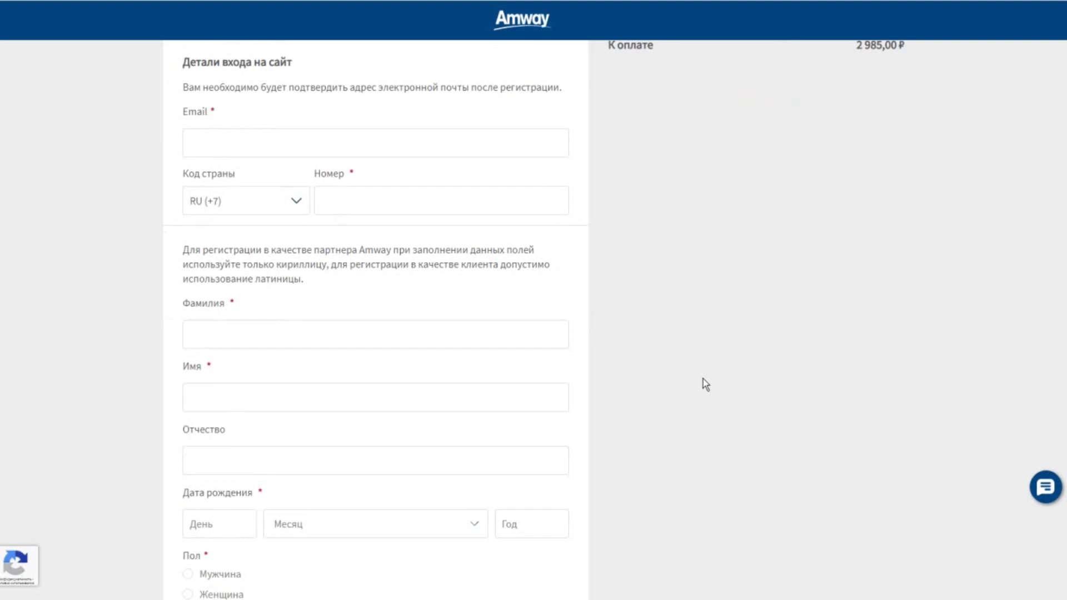
scroll(657, 445, "down", 3)
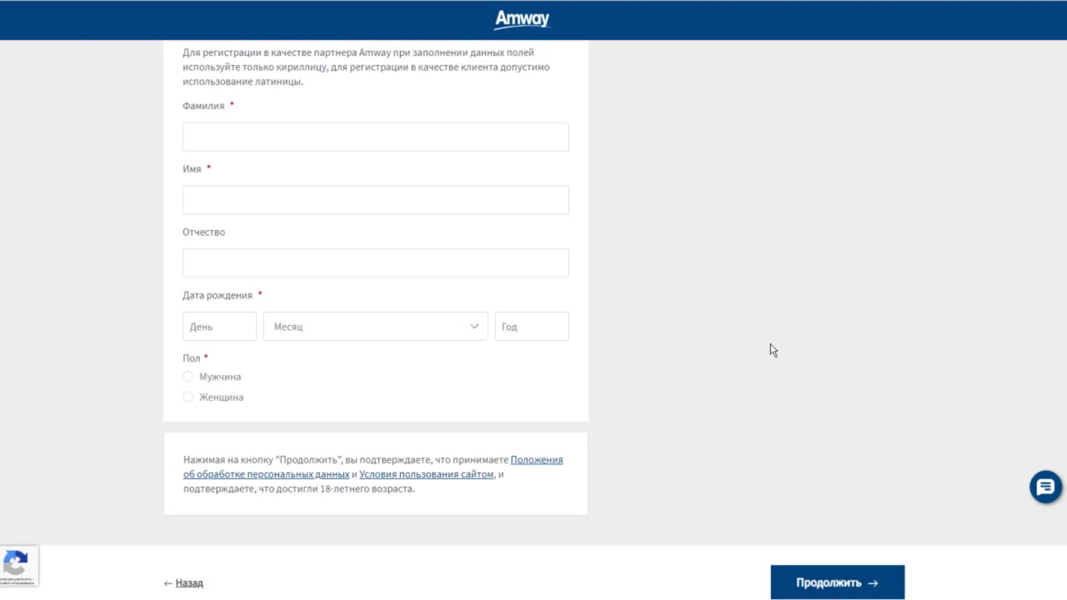
scroll(773, 351, "up", 4)
scroll(770, 346, "up", 4)
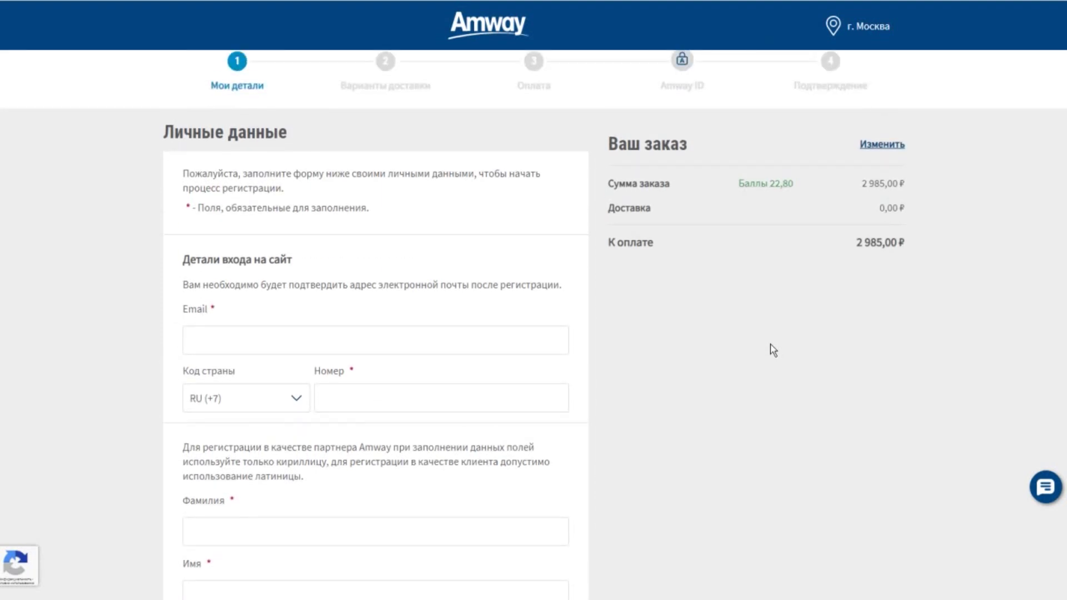
scroll(770, 344, "up", 2)
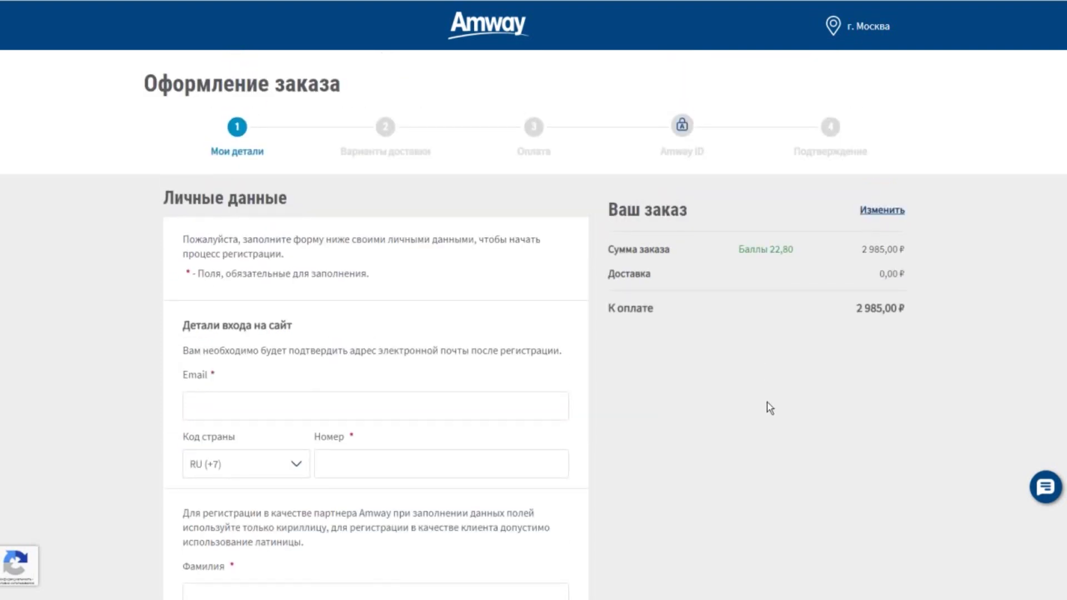